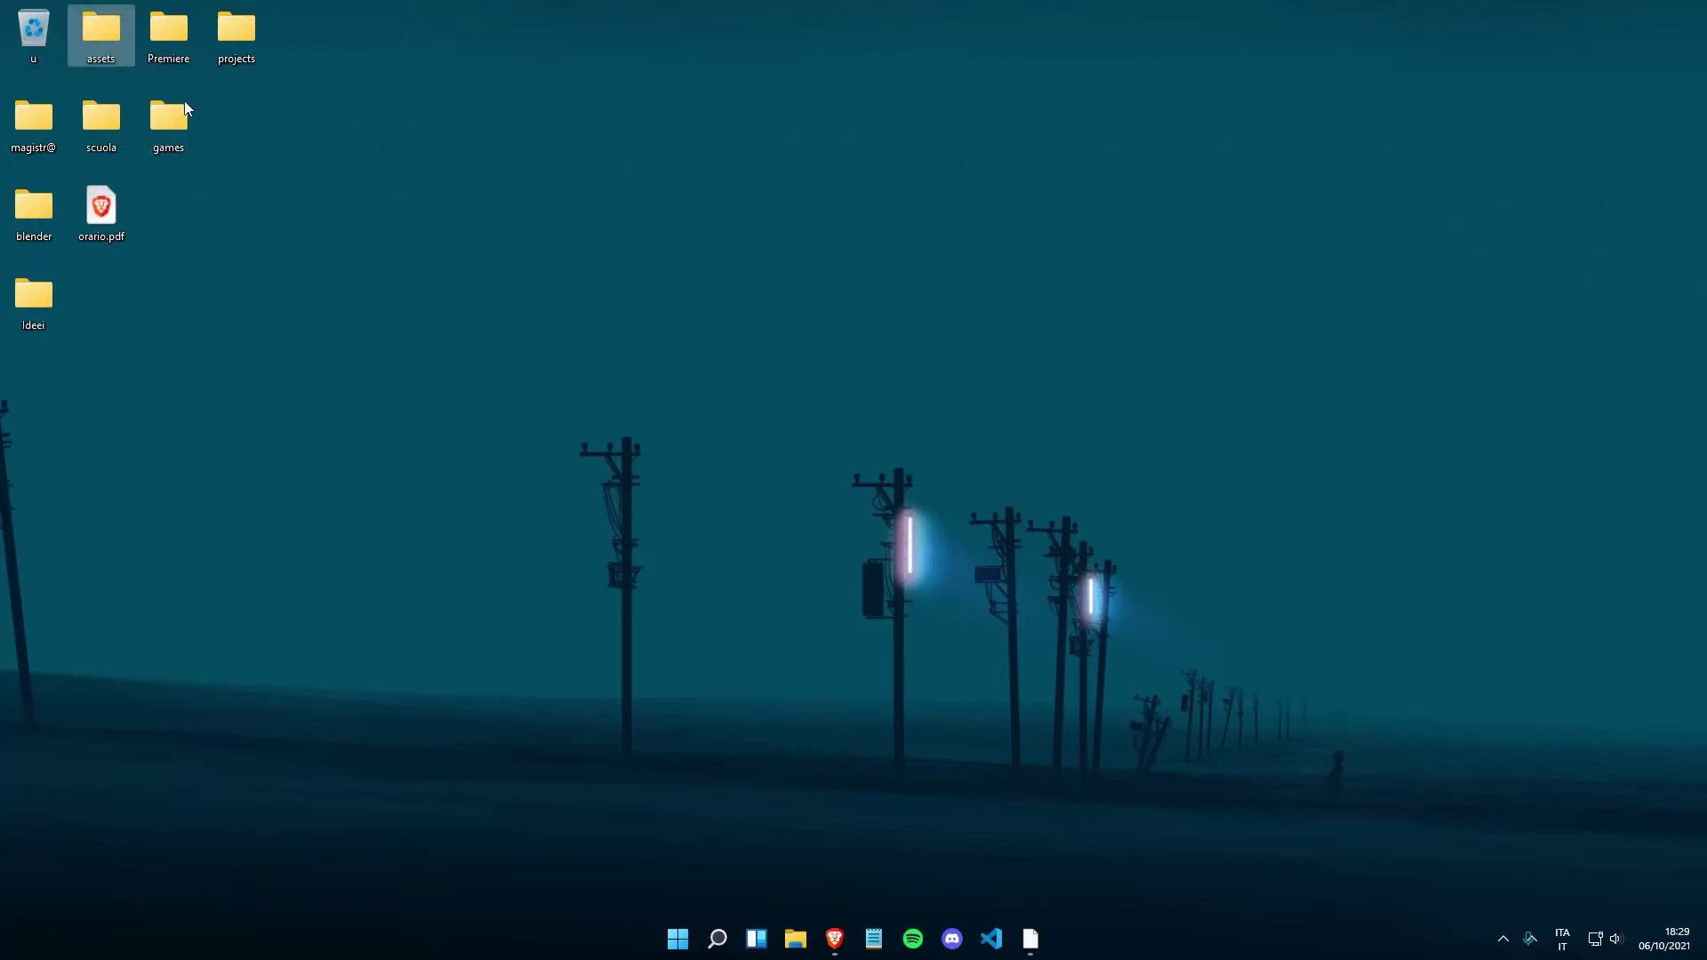
- Examine the Windows 11 interface using the assets folder window, the Start menu and the widgets, and close the folder
{"action": "double_click", "coordinate": [105, 38]}
{"action": "left_click_drag", "start_coordinate": [539, 127], "coordinate": [722, 155]}
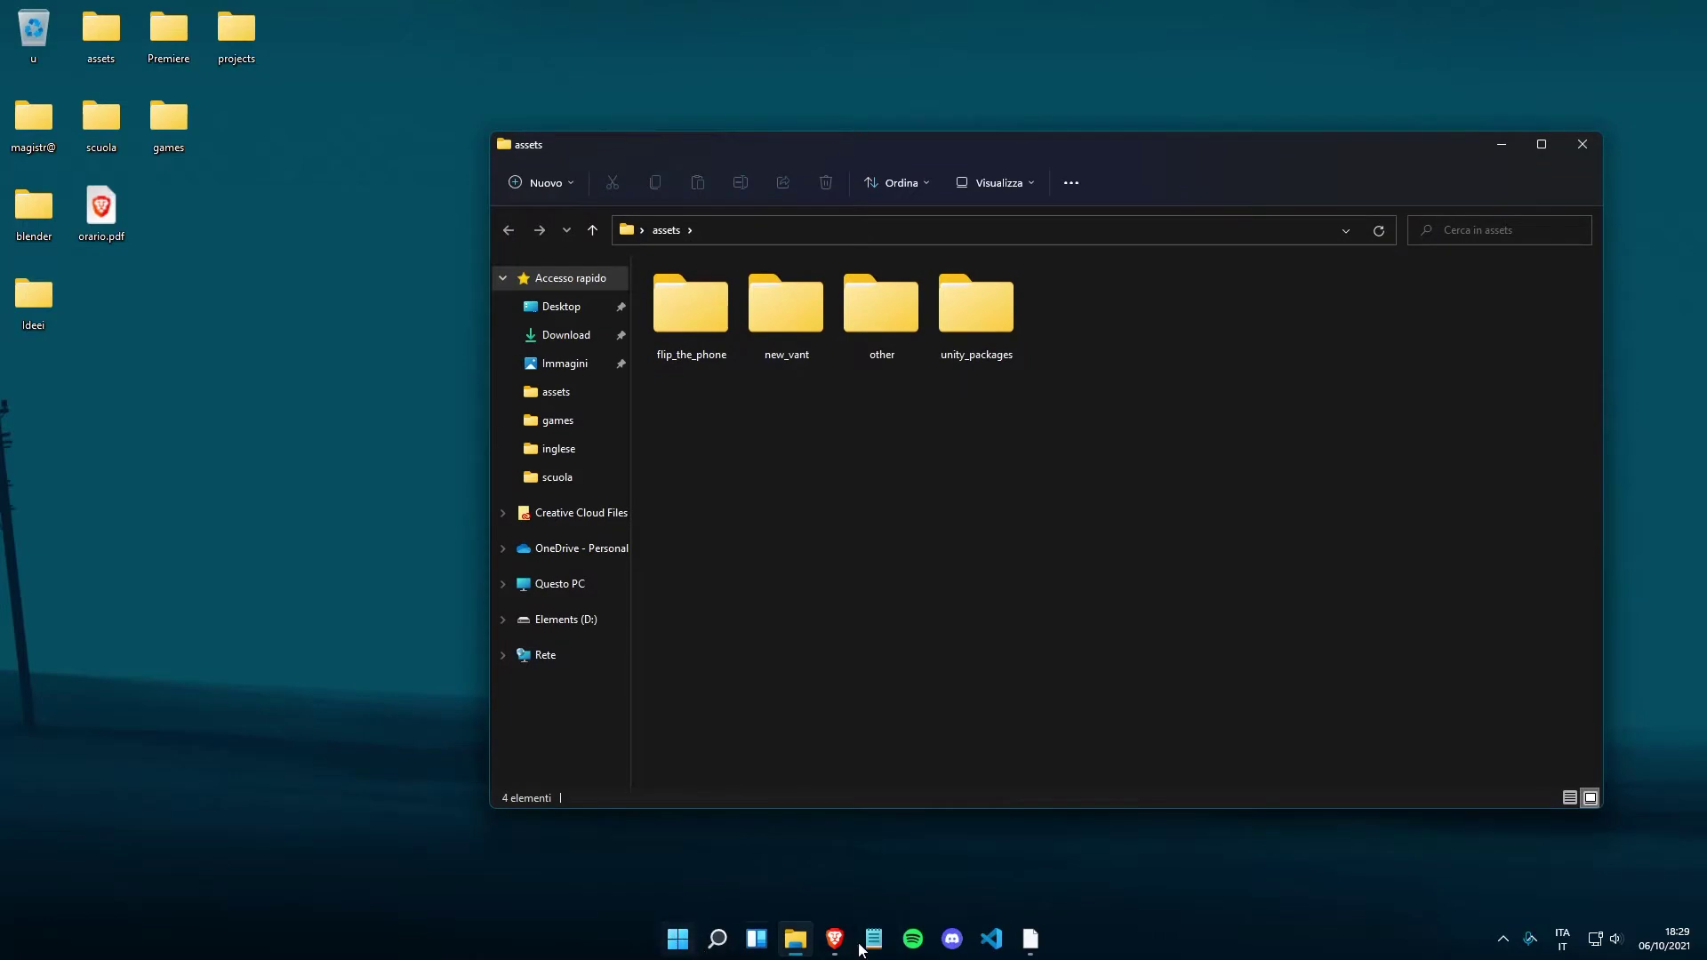
{"action": "left_click", "coordinate": [675, 942]}
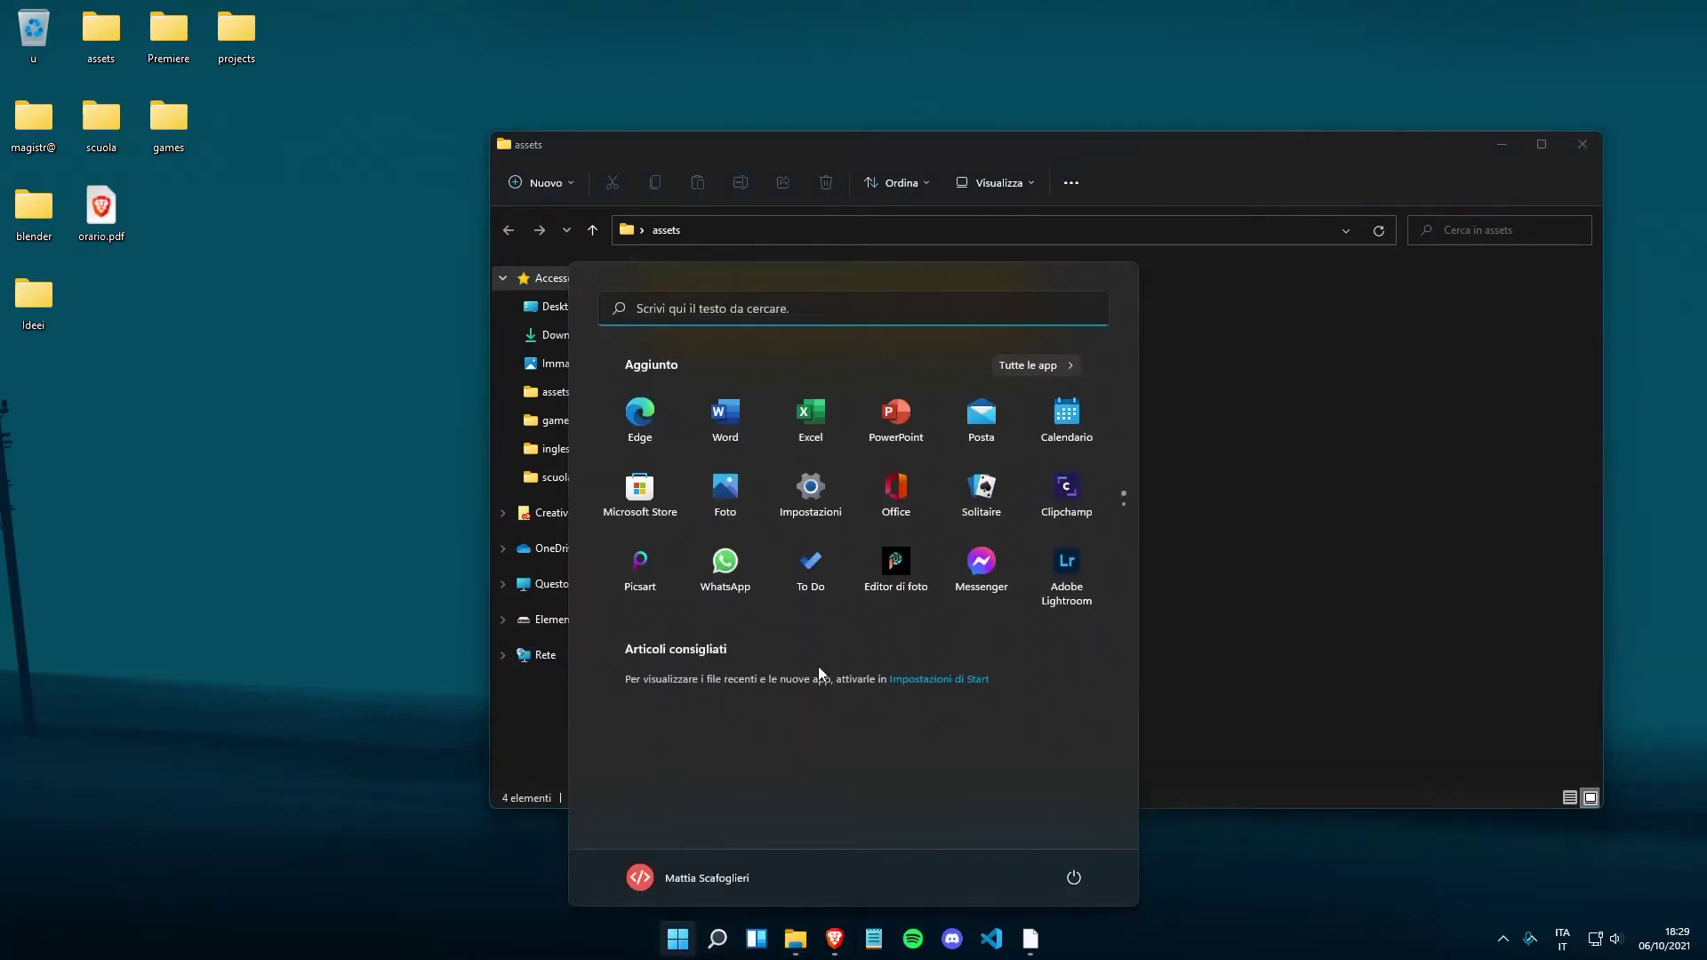
{"action": "scroll", "coordinate": [939, 495], "scroll_direction": "down", "scroll_amount": 2}
{"action": "scroll", "coordinate": [908, 575], "scroll_direction": "up", "scroll_amount": 2}
{"action": "key", "text": "super"}
{"action": "key", "text": "super+w"}
{"action": "key", "text": "super+w"}
{"action": "left_click_drag", "start_coordinate": [1053, 132], "coordinate": [1043, 157]}
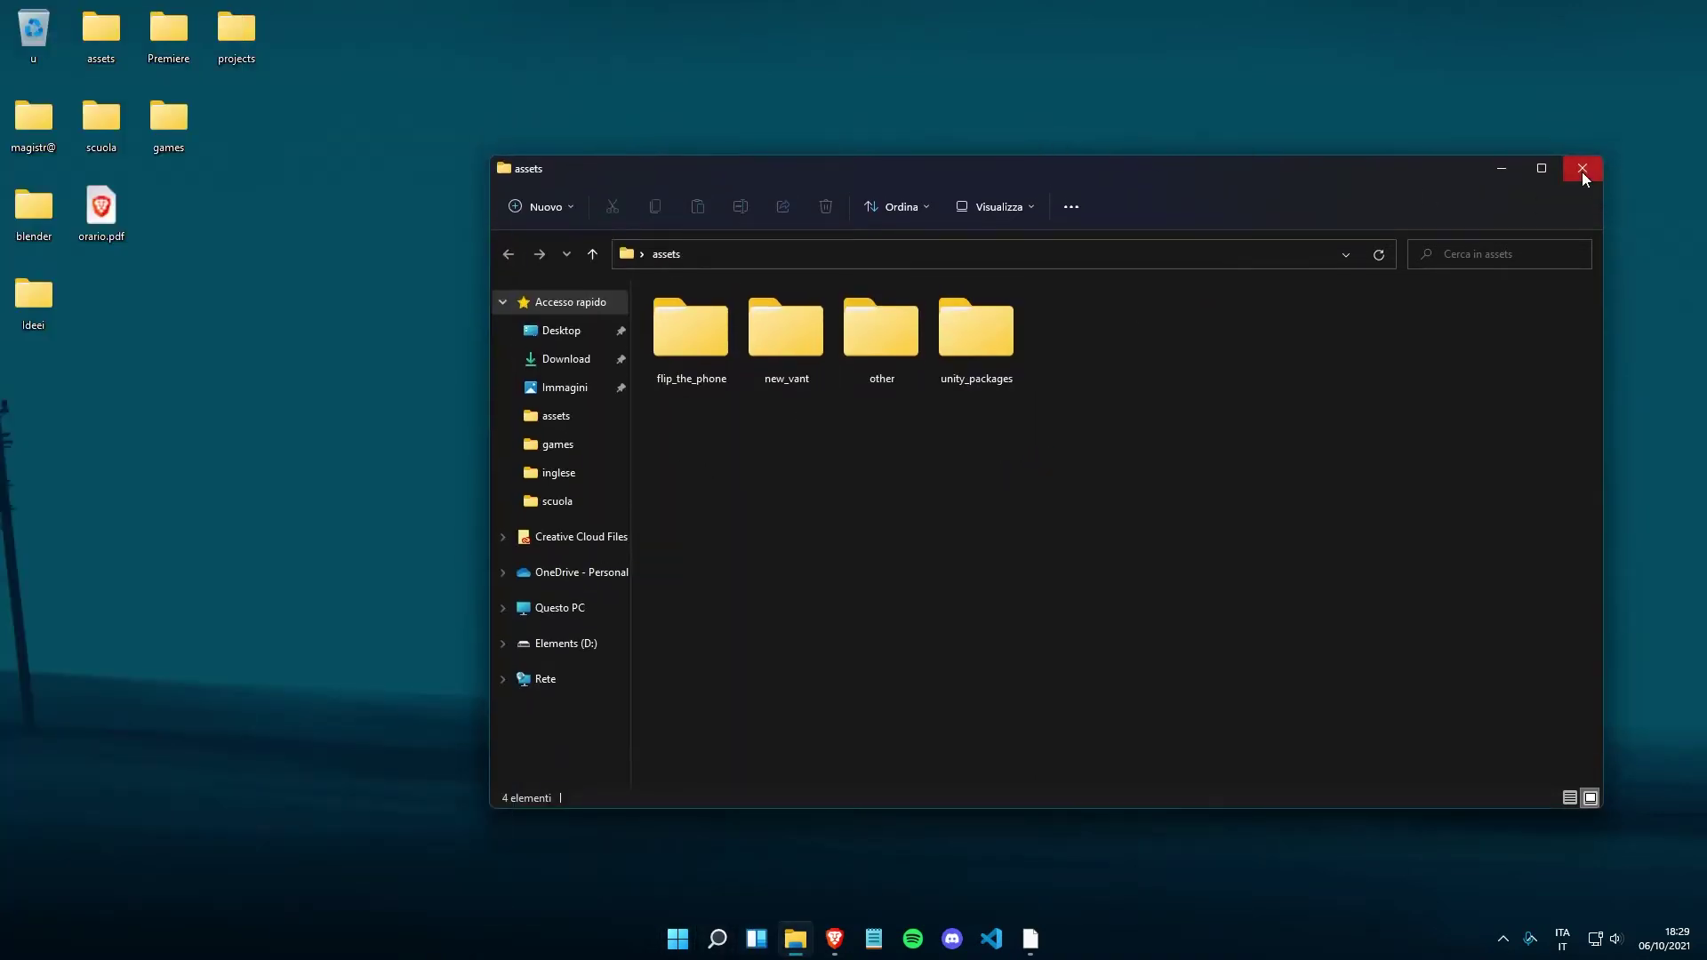
{"action": "left_click", "coordinate": [1581, 172]}
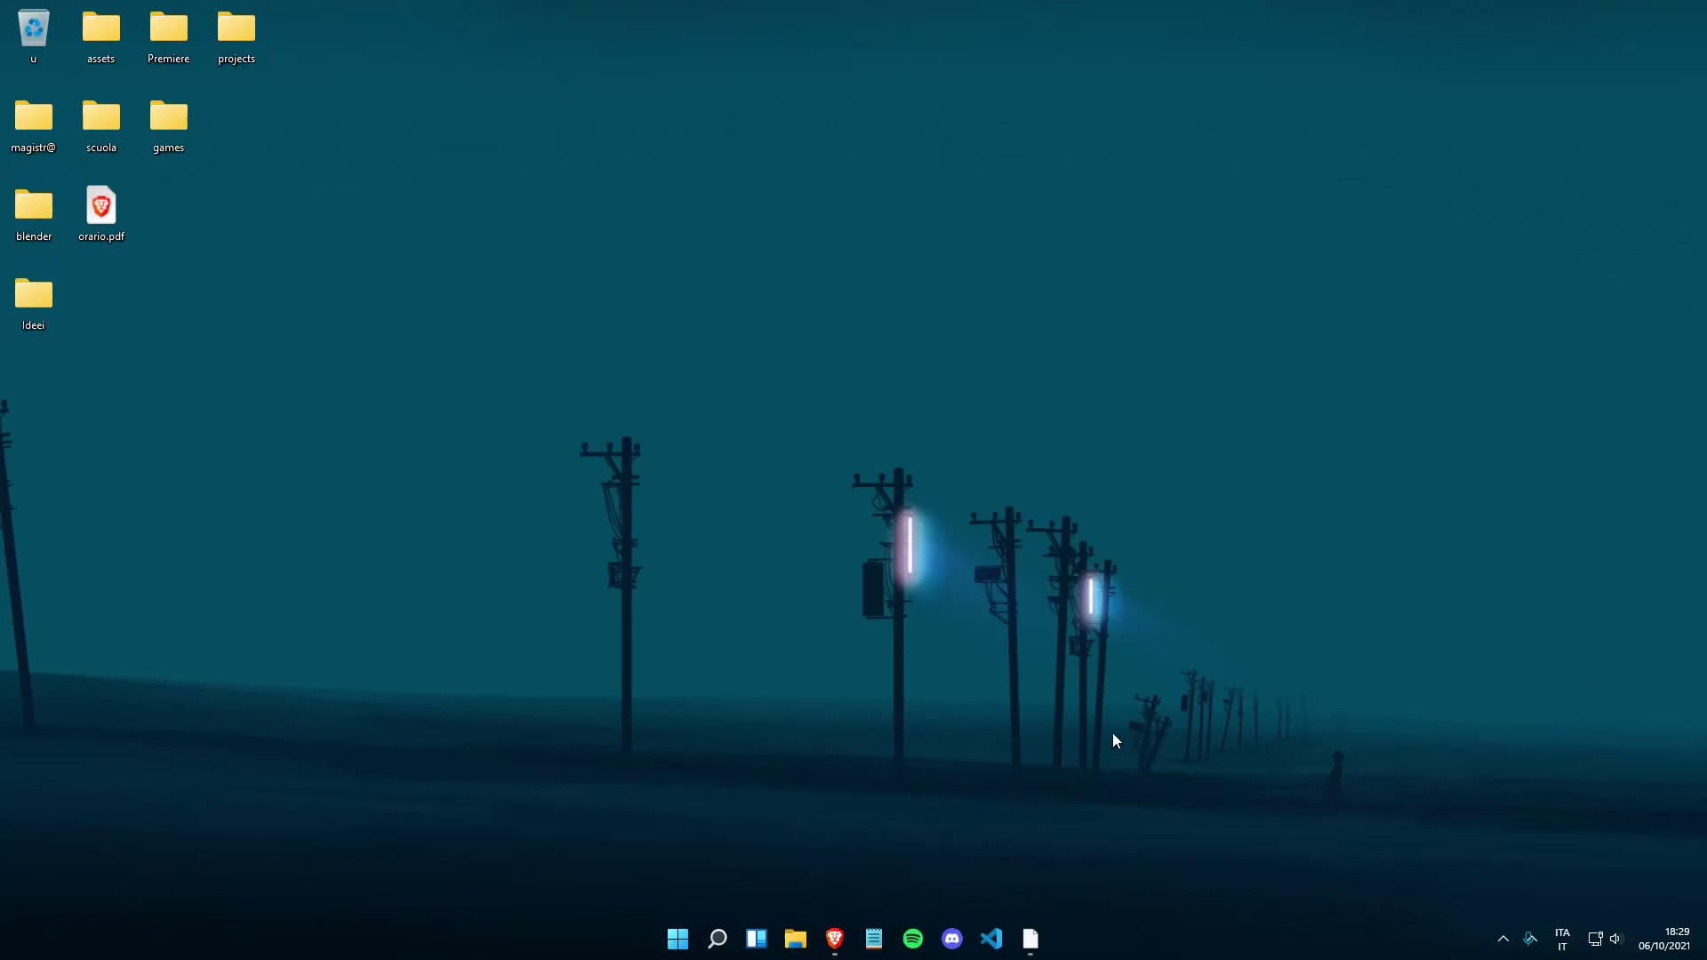
- Switch to the Brave browser and look through Microsoft's Windows 11 page as far as the "Verifica la compatibilità" section
{"action": "mouse_move", "coordinate": [845, 954]}
{"action": "left_click", "coordinate": [833, 940]}
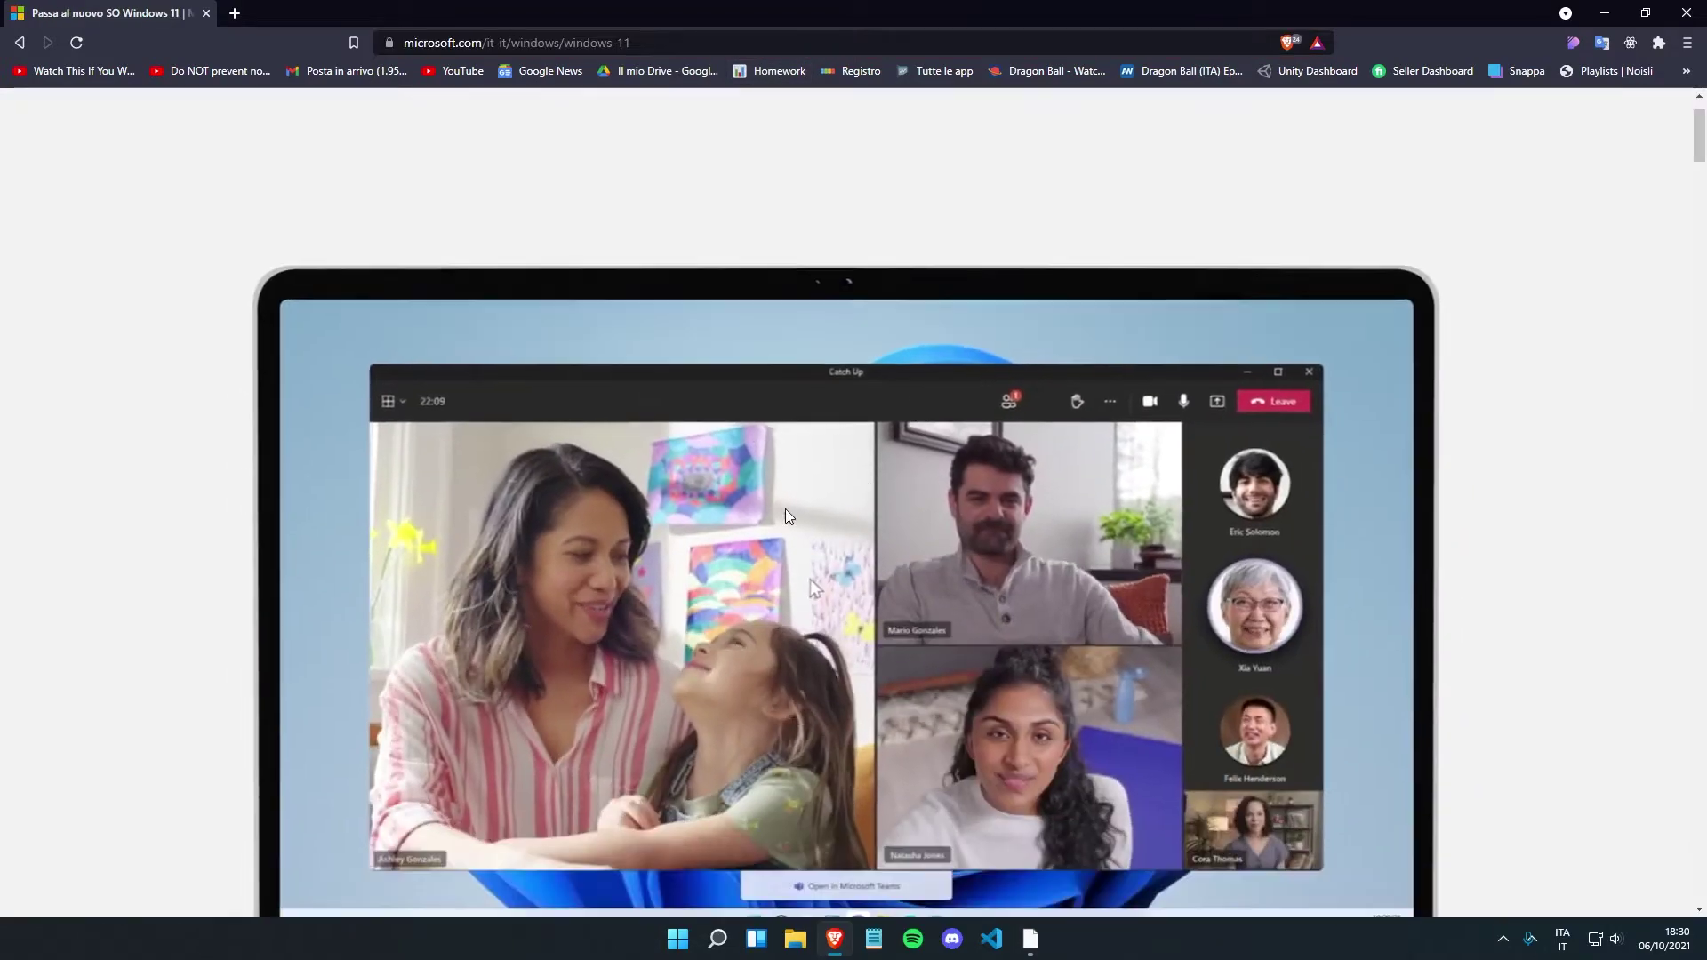
{"action": "scroll", "coordinate": [786, 508], "scroll_direction": "down", "scroll_amount": 10}
{"action": "scroll", "coordinate": [807, 585], "scroll_direction": "down", "scroll_amount": 10}
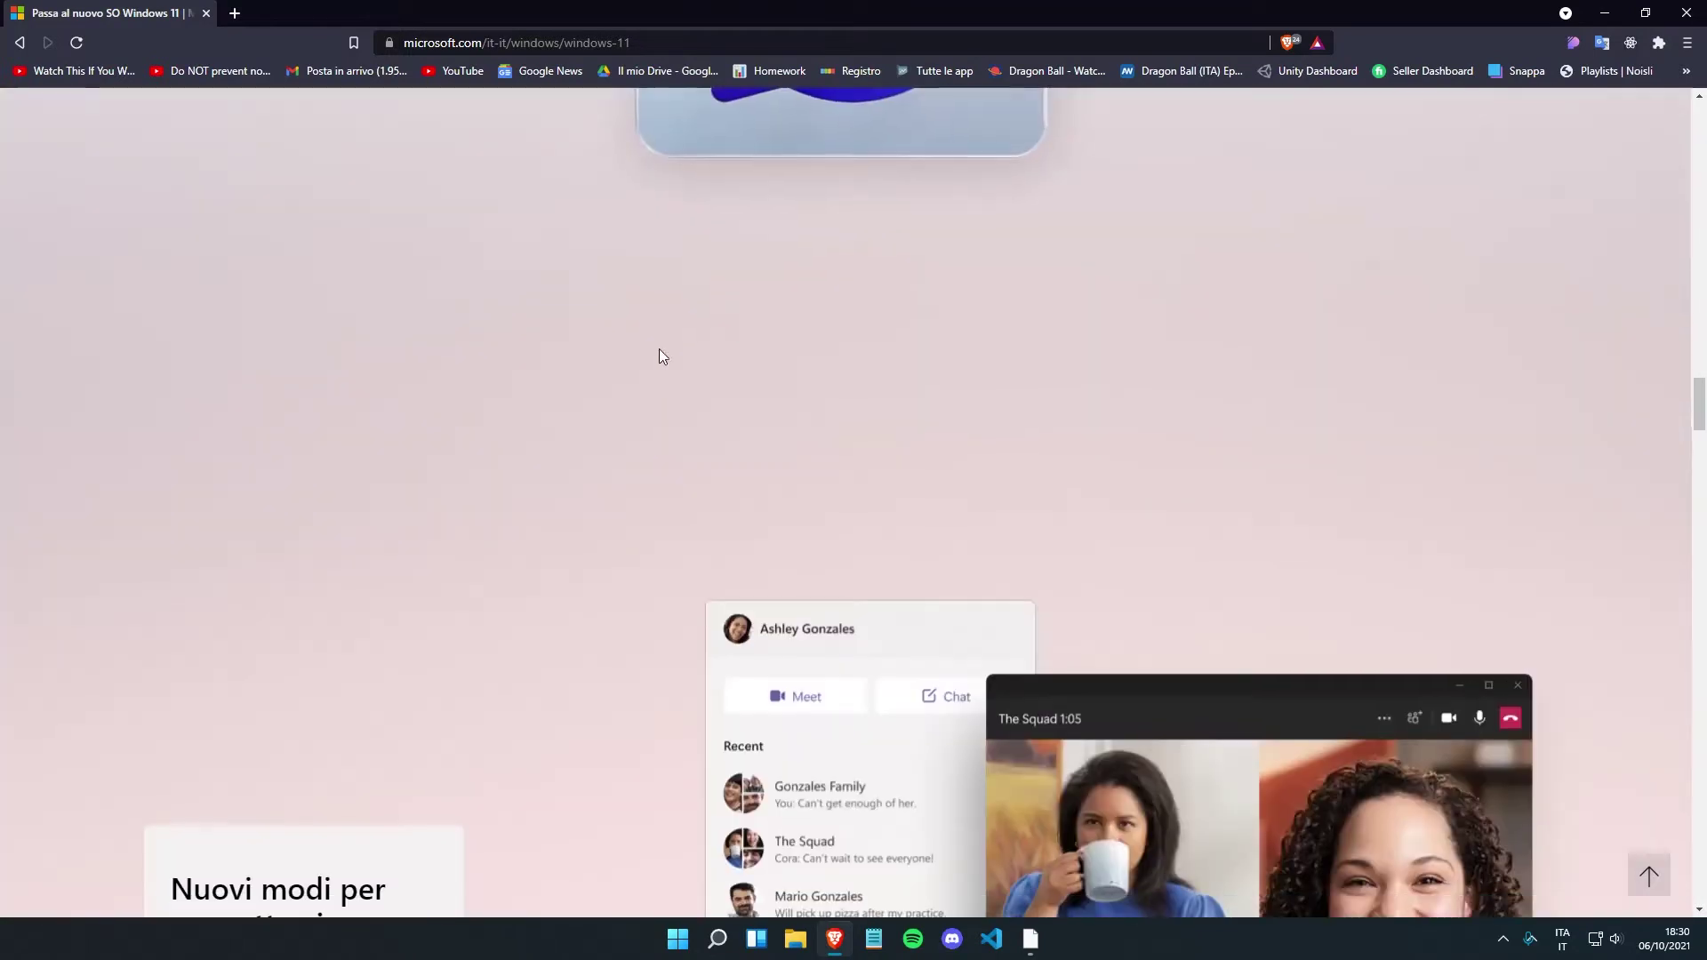
{"action": "scroll", "coordinate": [658, 335], "scroll_direction": "down", "scroll_amount": 5}
{"action": "scroll", "coordinate": [707, 461], "scroll_direction": "down", "scroll_amount": 10}
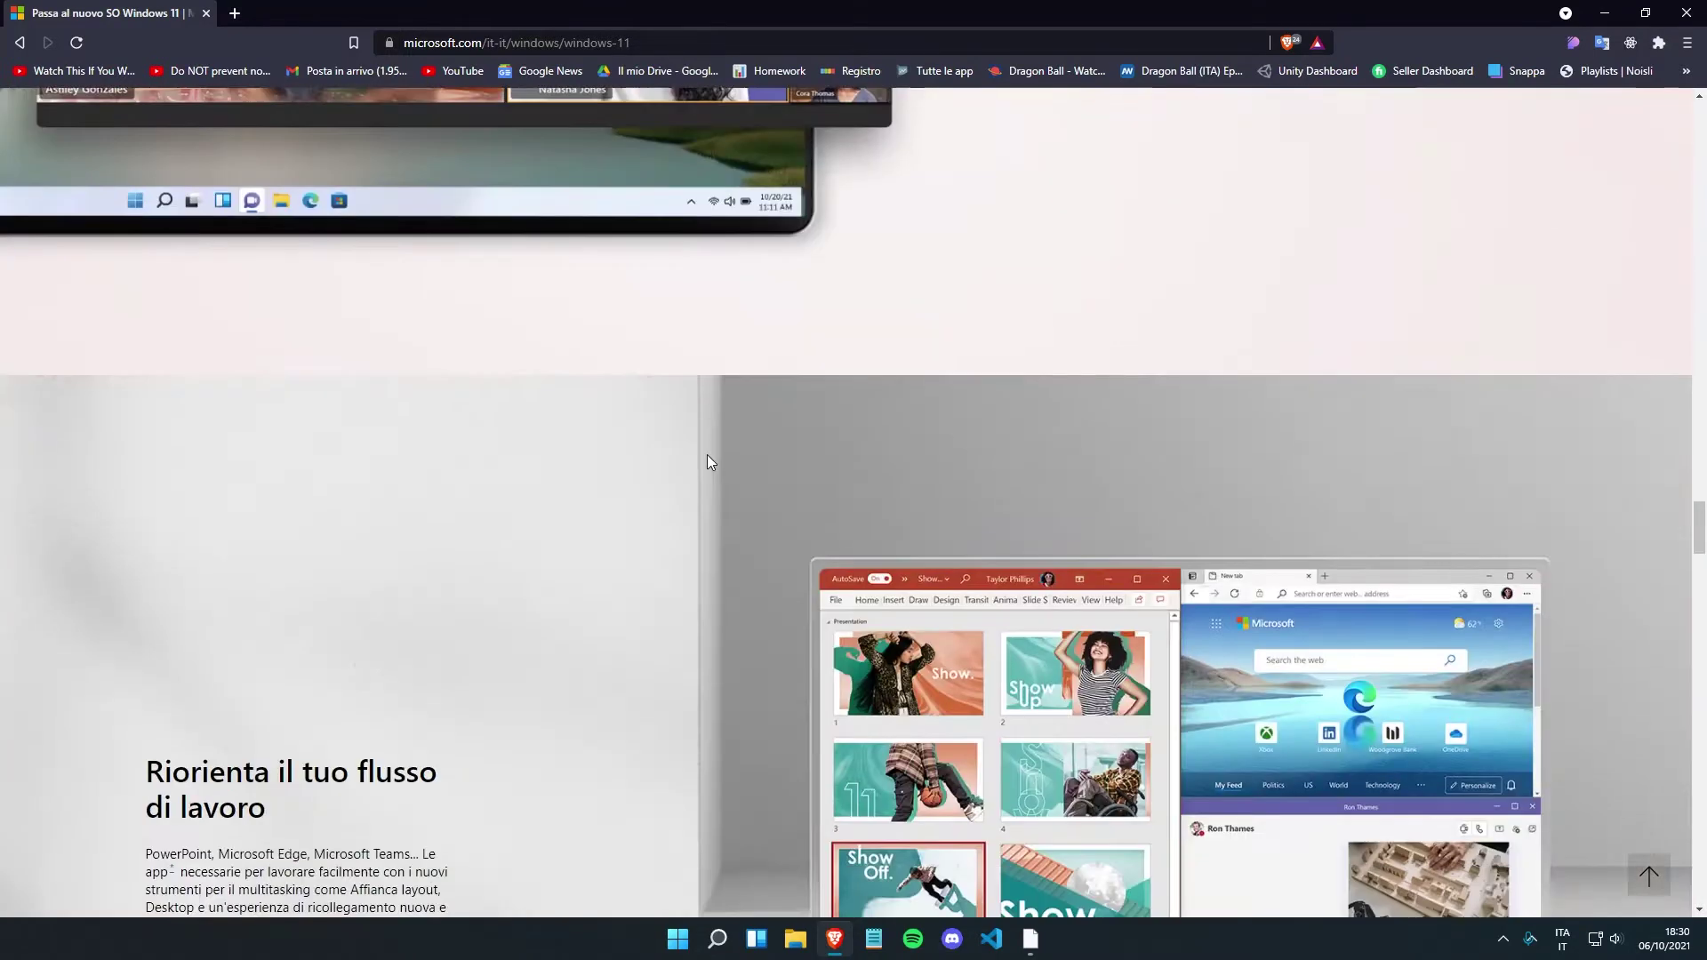
{"action": "scroll", "coordinate": [707, 462], "scroll_direction": "down", "scroll_amount": 15}
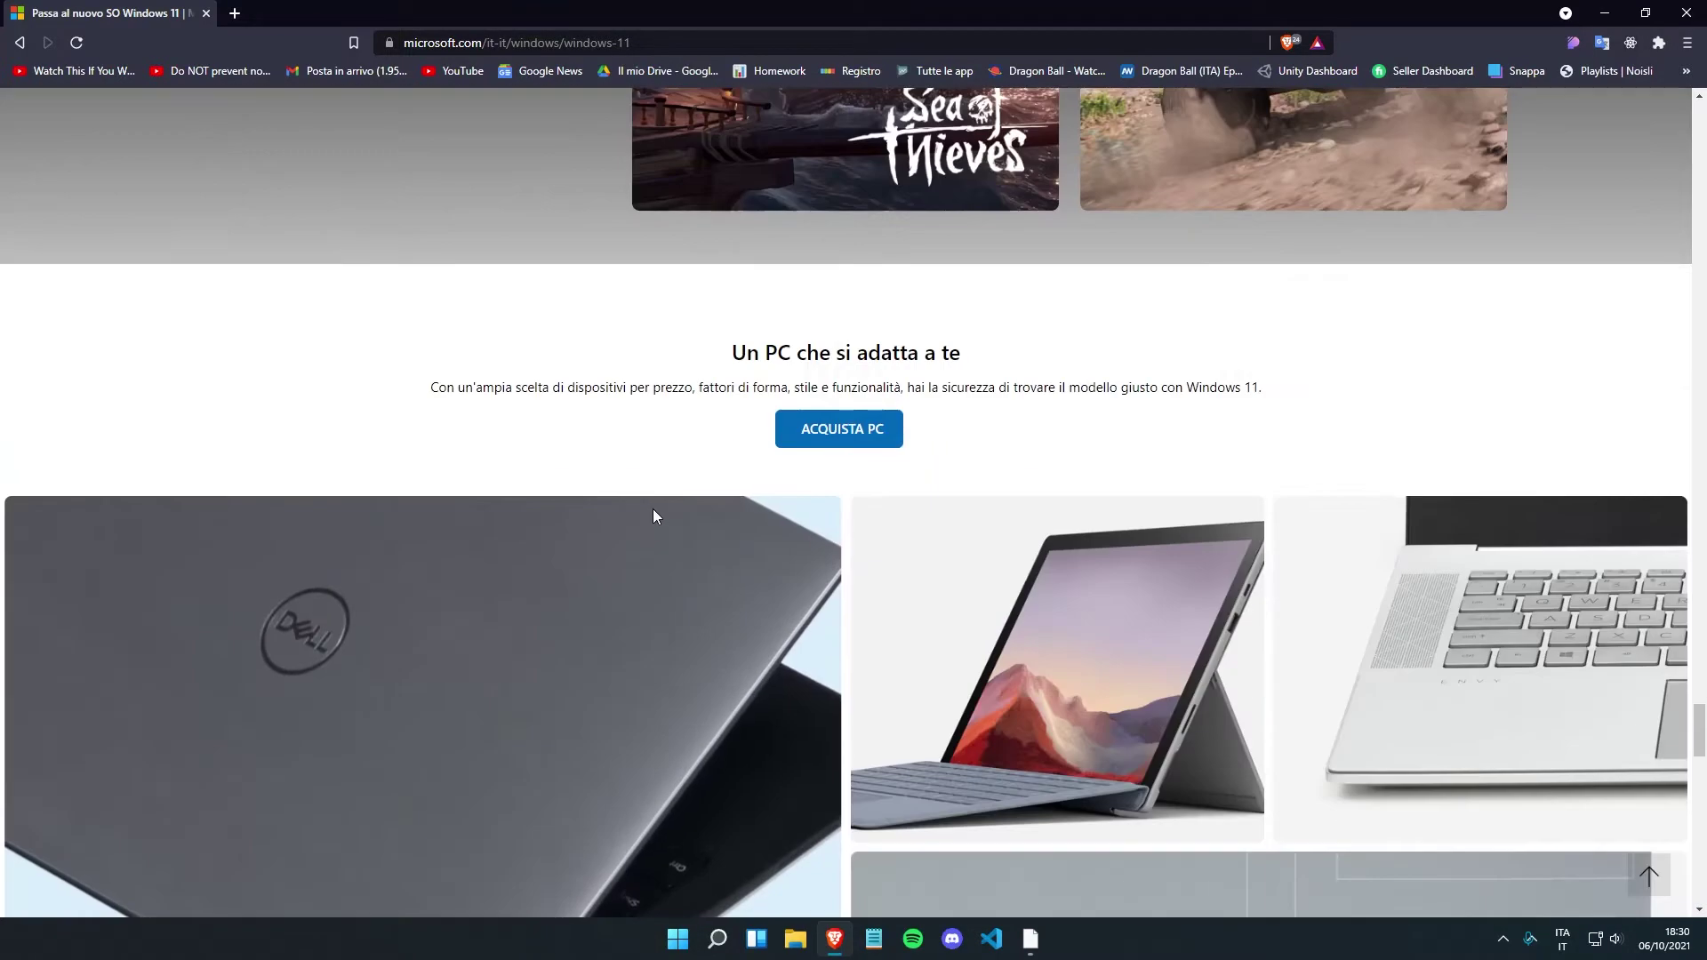
{"action": "scroll", "coordinate": [653, 513], "scroll_direction": "down", "scroll_amount": 10}
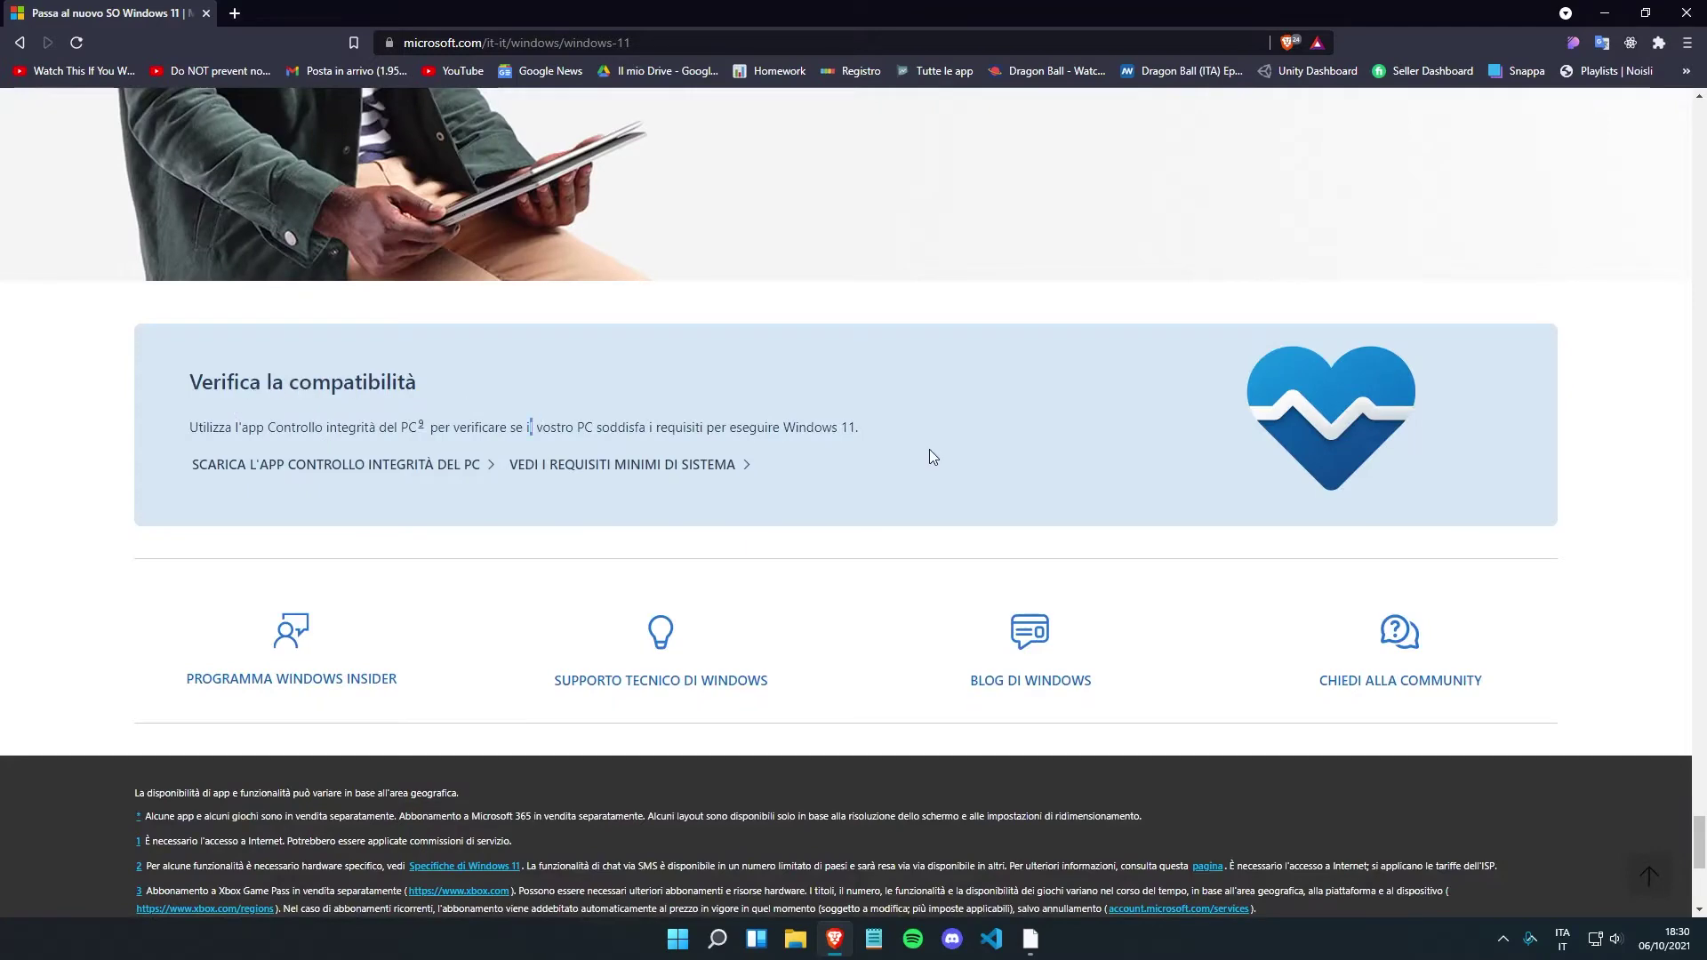
{"action": "scroll", "coordinate": [933, 457], "scroll_direction": "up", "scroll_amount": 3}
{"action": "scroll", "coordinate": [569, 383], "scroll_direction": "down", "scroll_amount": 4}
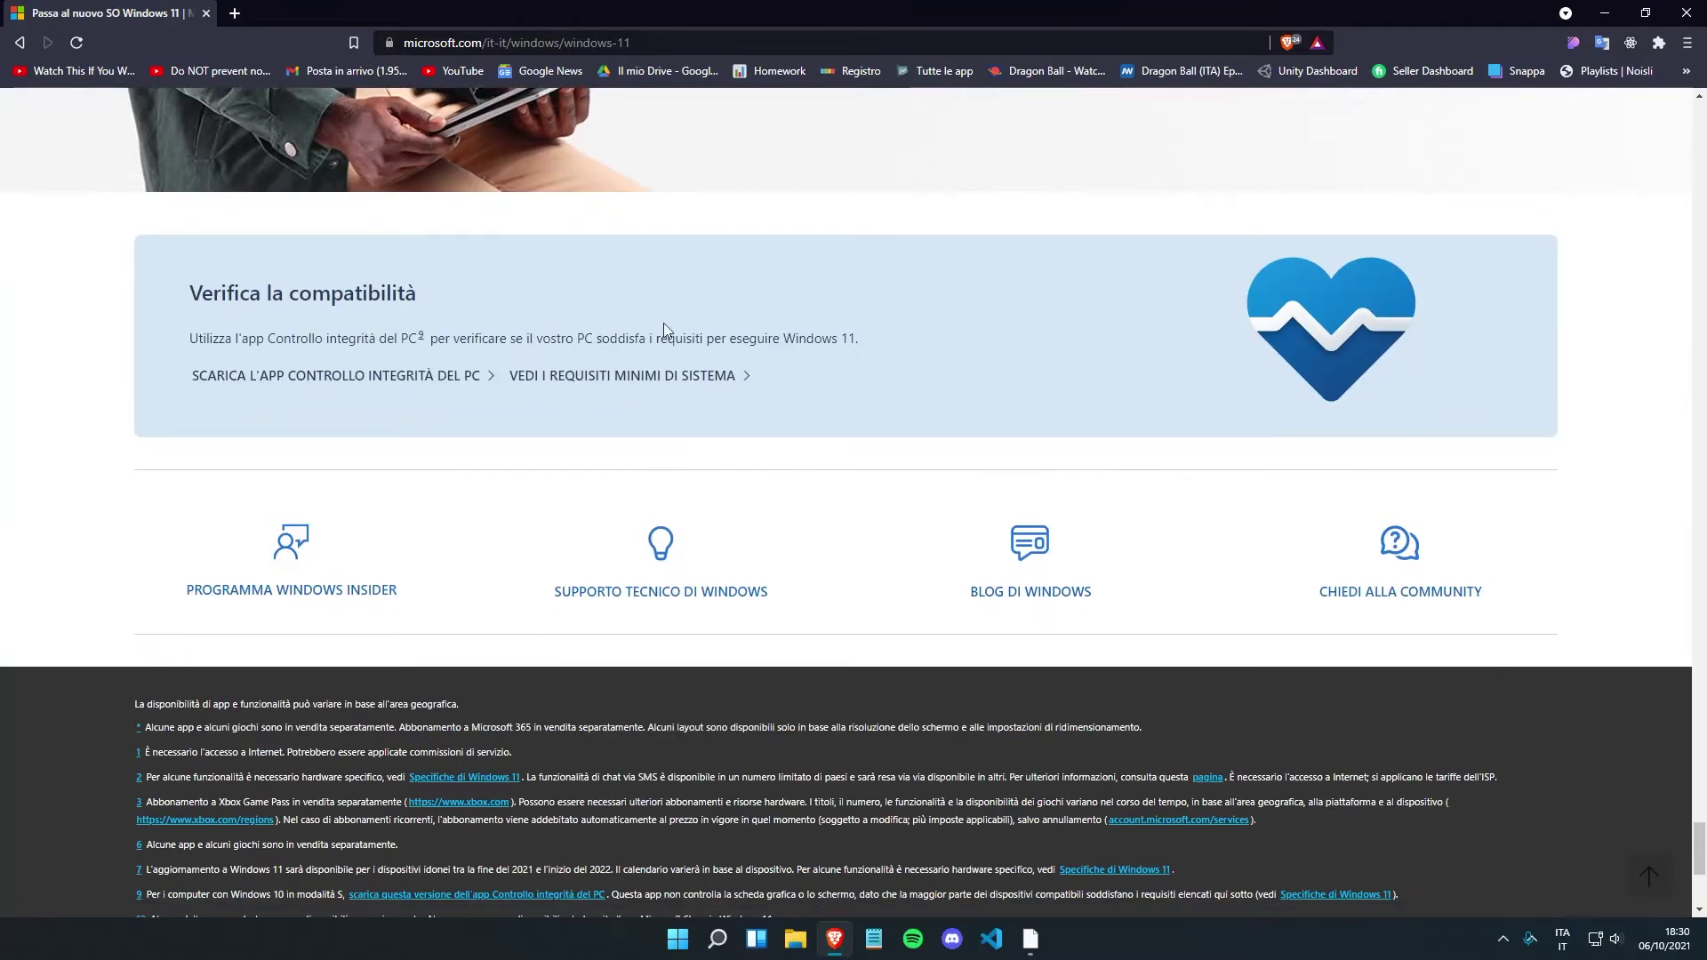
{"action": "scroll", "coordinate": [663, 329], "scroll_direction": "up", "scroll_amount": 1}
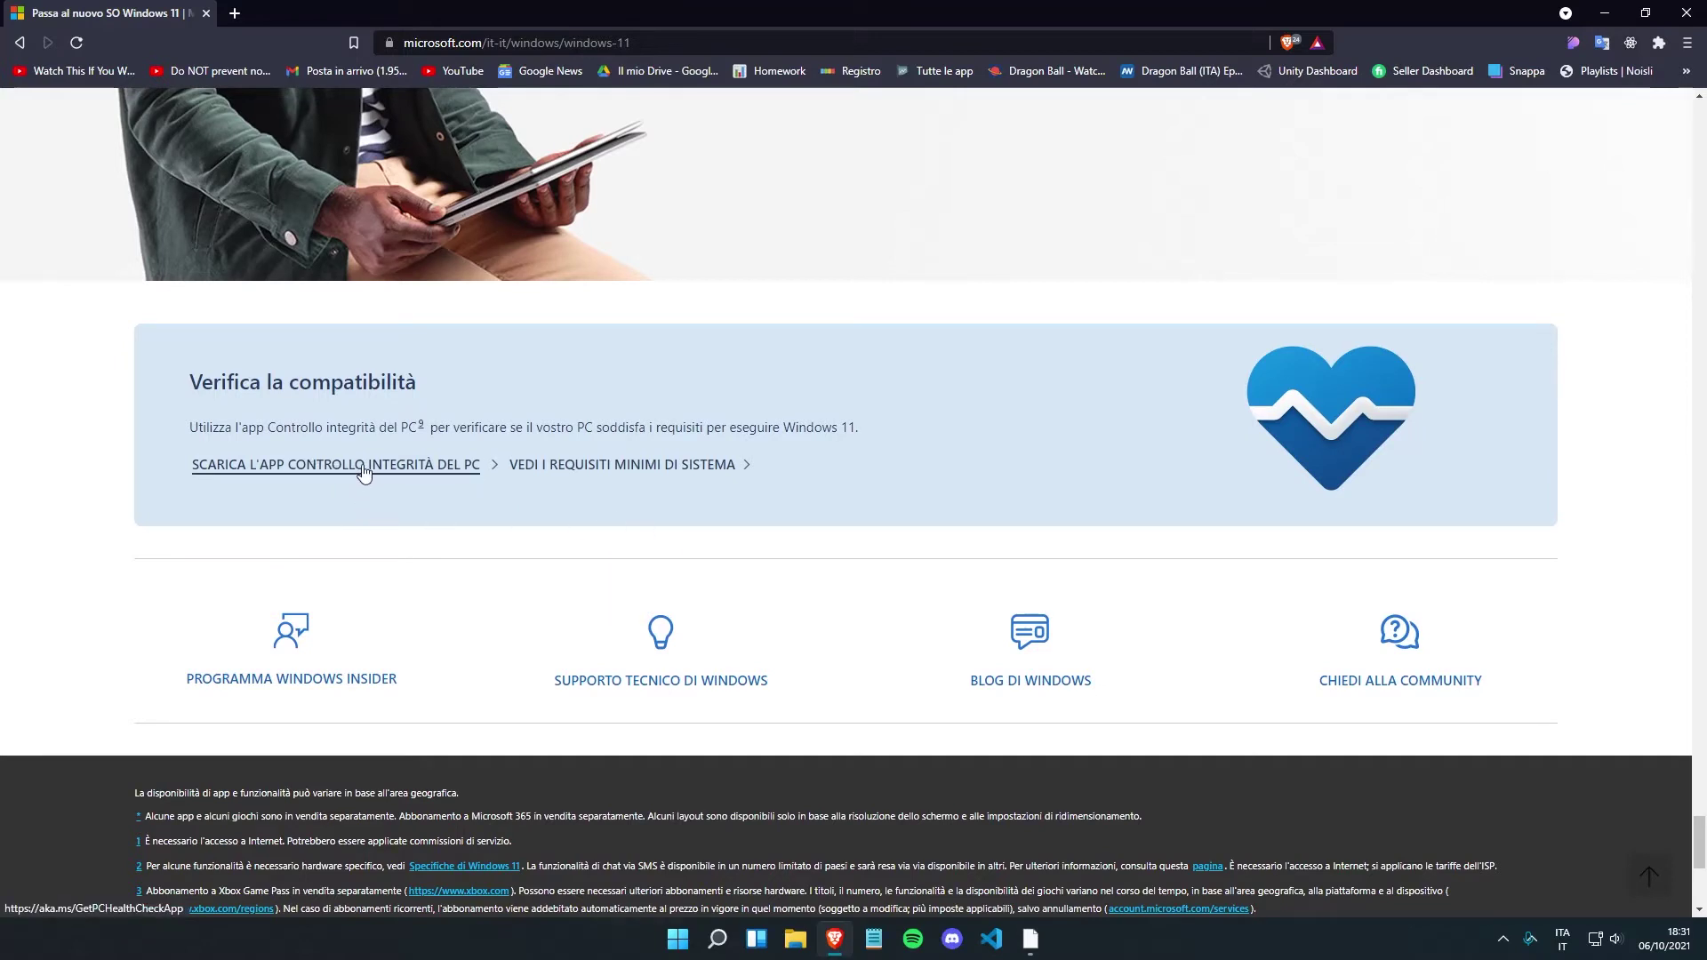
- Try to download the PC integrity check app, WindowsPCHealthCheckSetup.msi, into the Download folder
{"action": "left_click", "coordinate": [396, 472]}
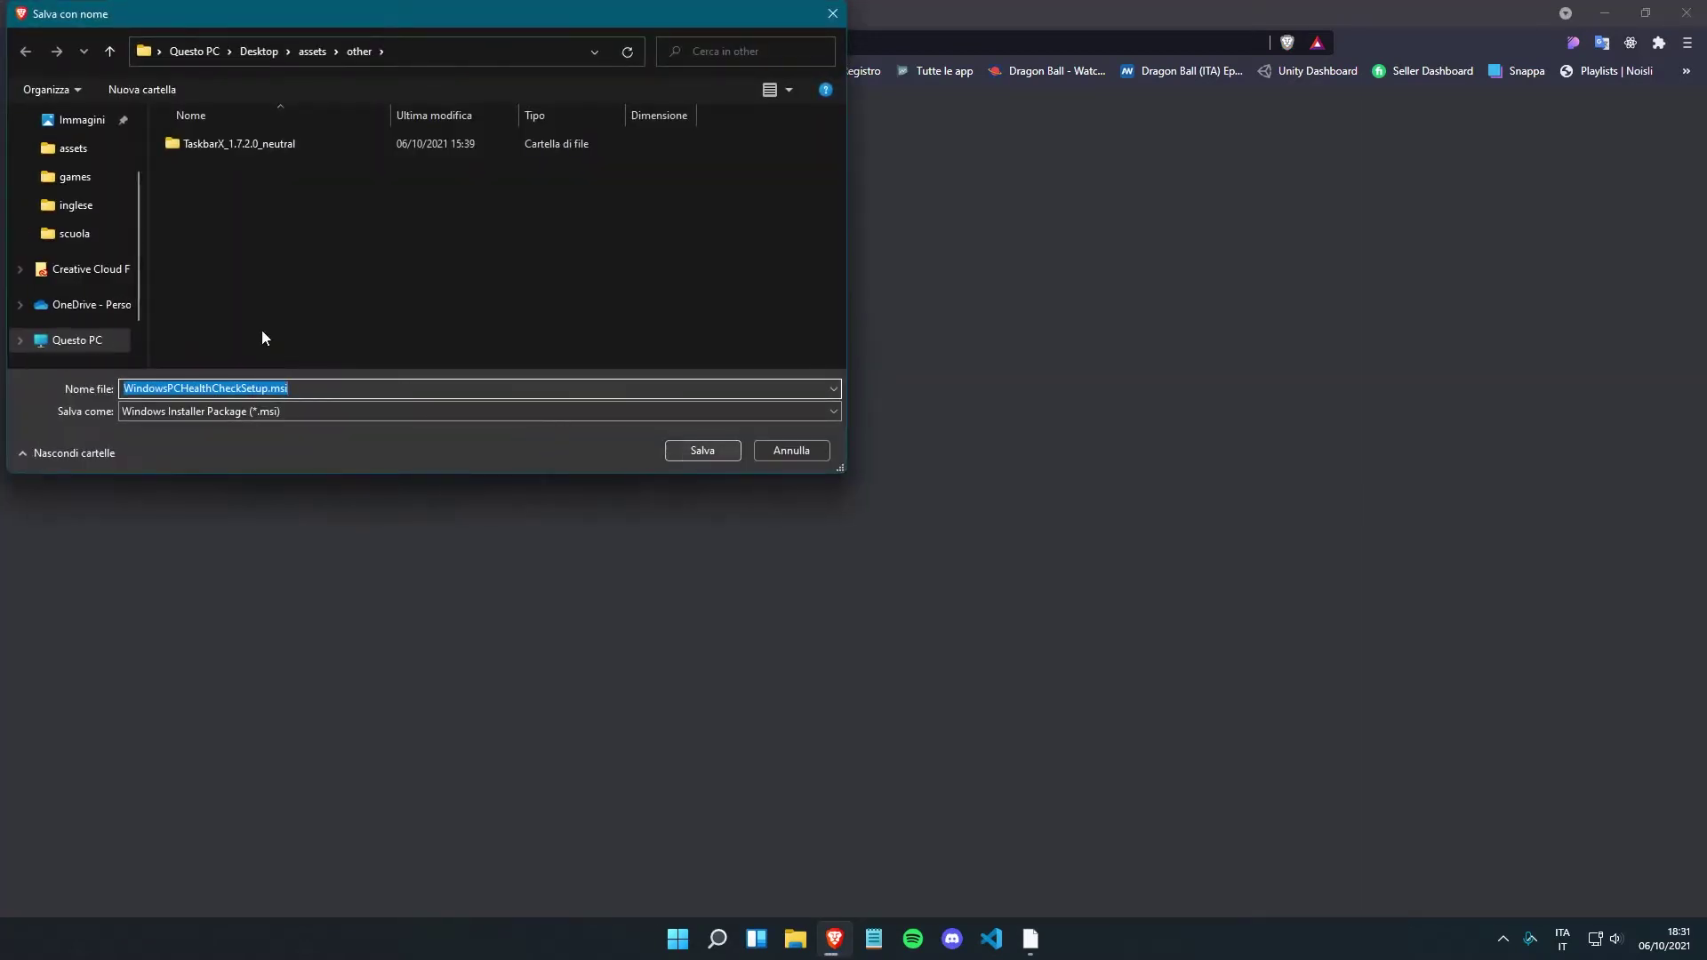
{"action": "scroll", "coordinate": [80, 178], "scroll_direction": "up", "scroll_amount": 2}
{"action": "left_click", "coordinate": [79, 154]}
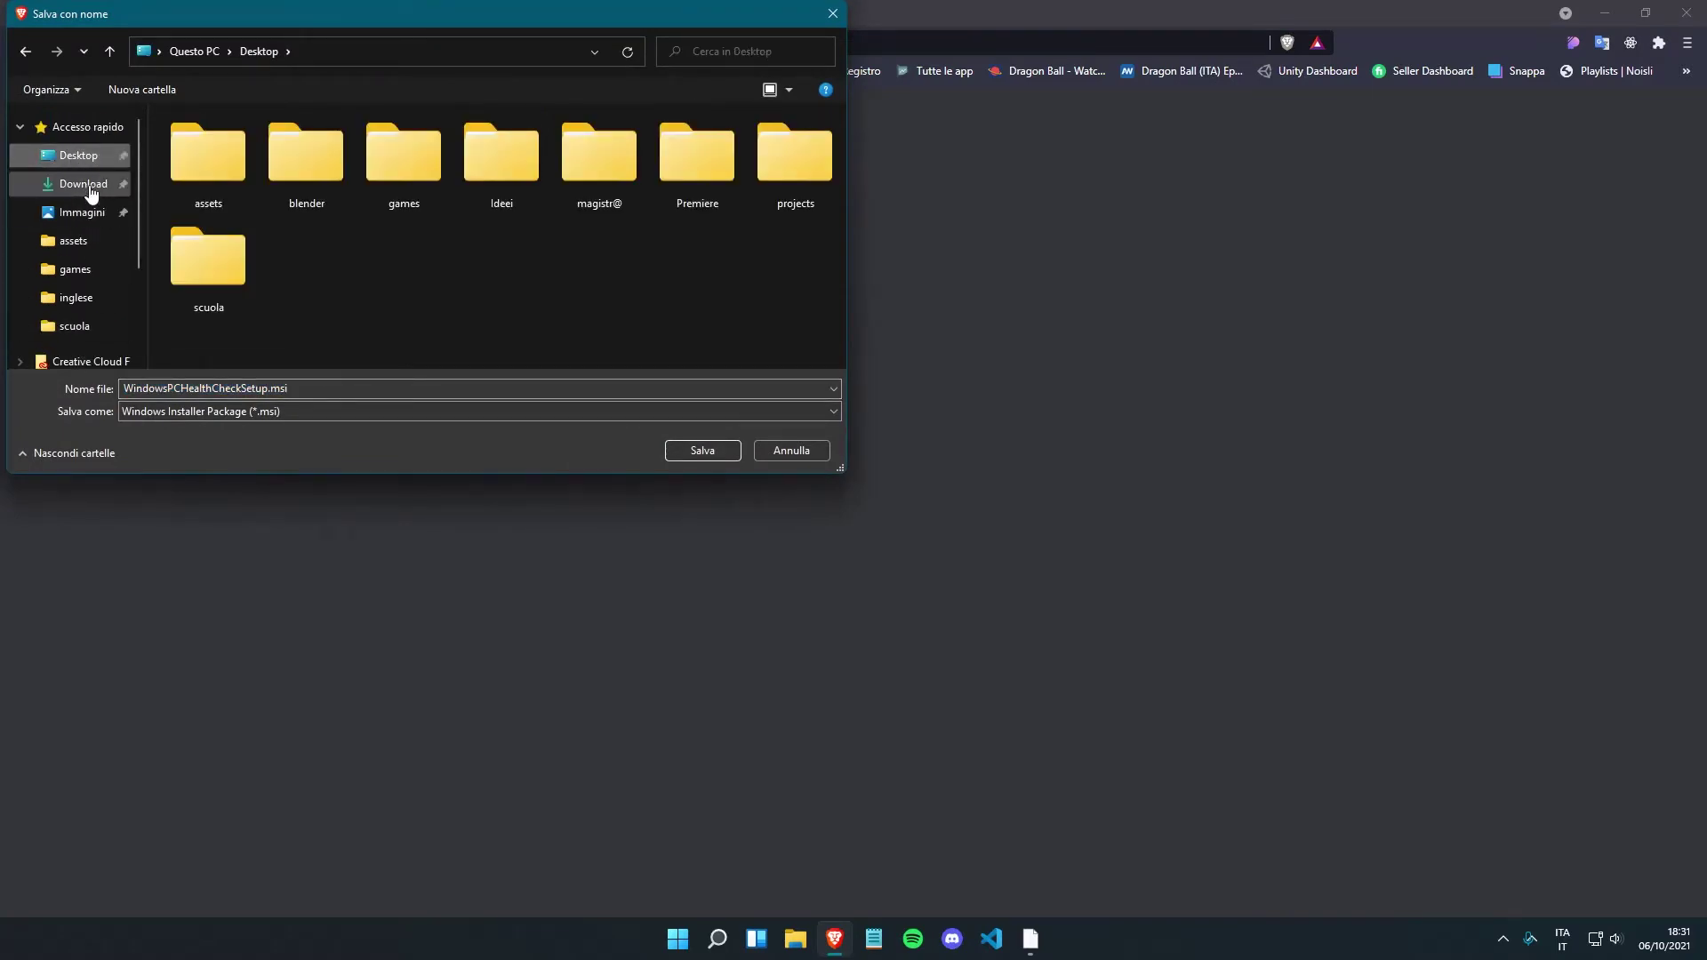
{"action": "left_click", "coordinate": [83, 183]}
{"action": "left_click", "coordinate": [702, 450]}
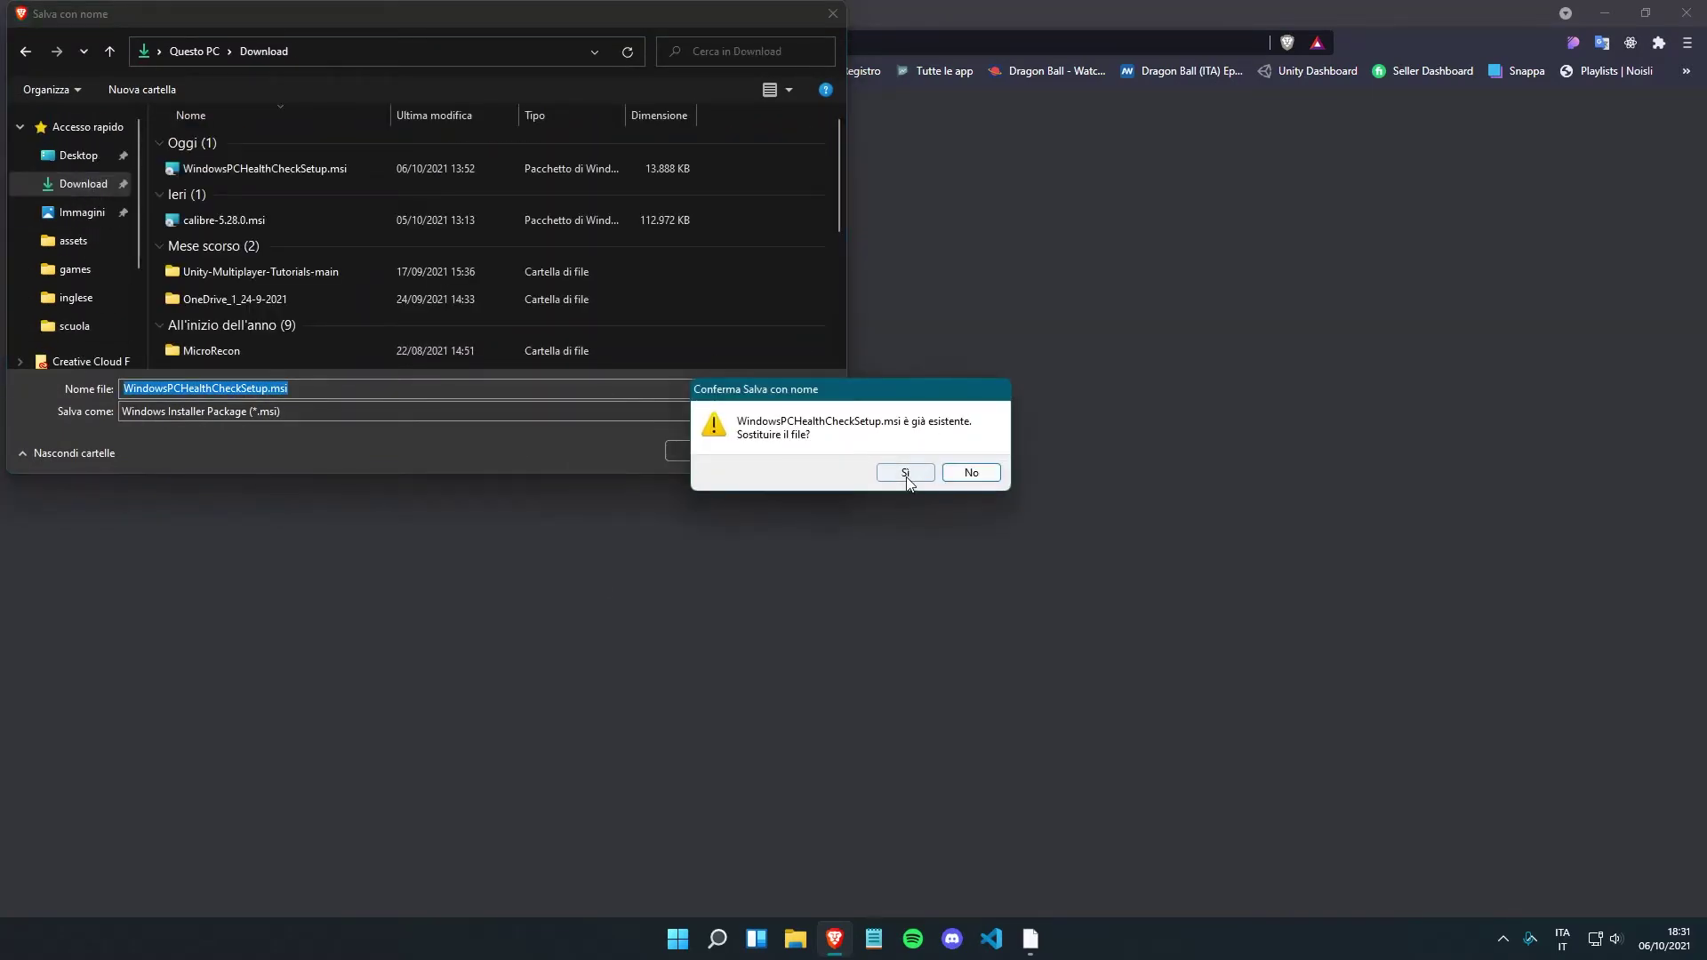
{"action": "left_click", "coordinate": [969, 472]}
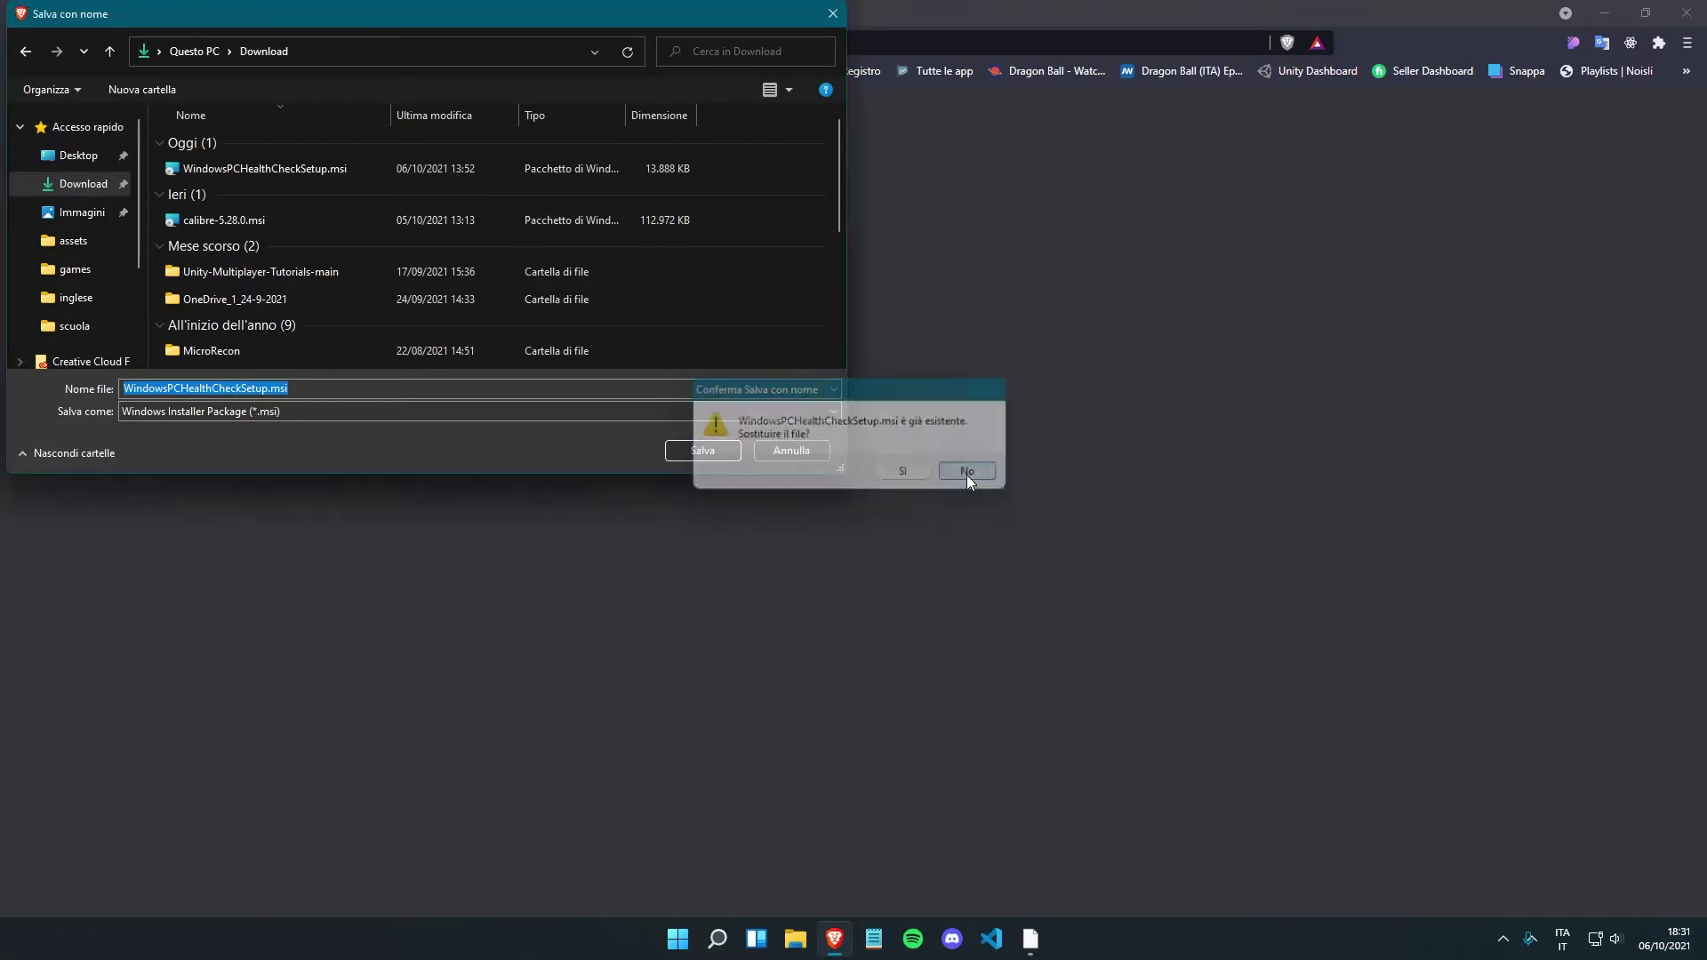
{"action": "double_click", "coordinate": [264, 174]}
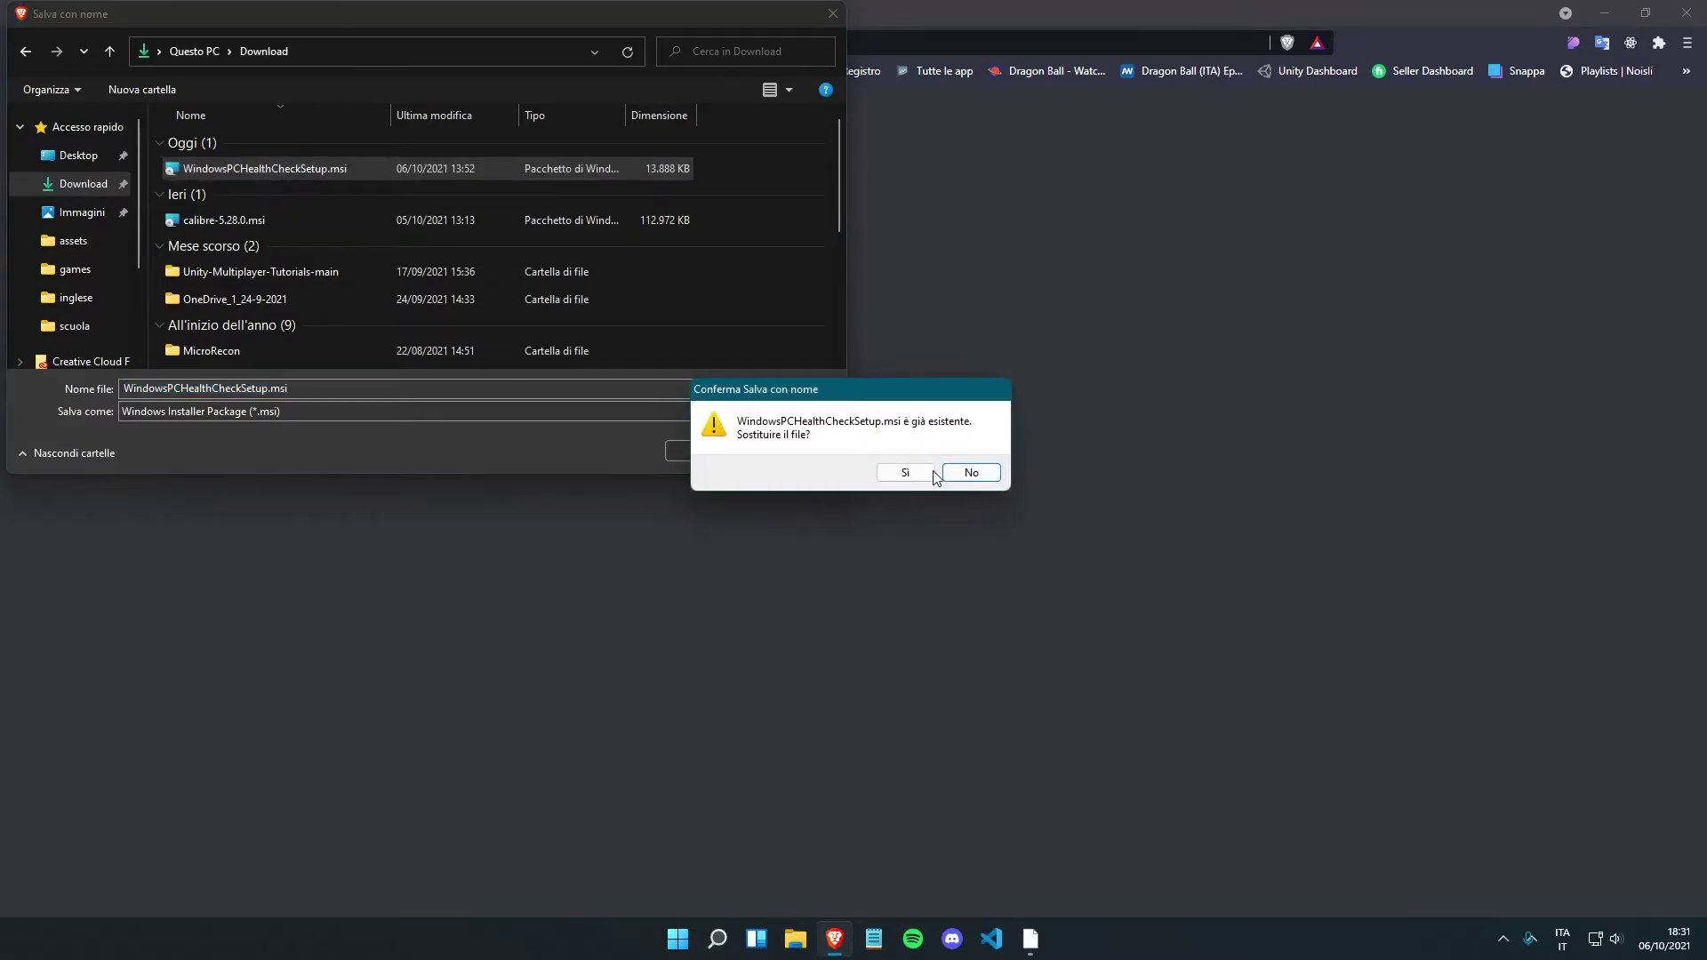
{"action": "left_click", "coordinate": [966, 471]}
{"action": "left_click", "coordinate": [791, 451]}
- Install WindowsPCHealthCheckSetup.msi from the Download folder in File Explorer and finish with the option to open Controllo integrità PC Windows
{"action": "left_click", "coordinate": [802, 938]}
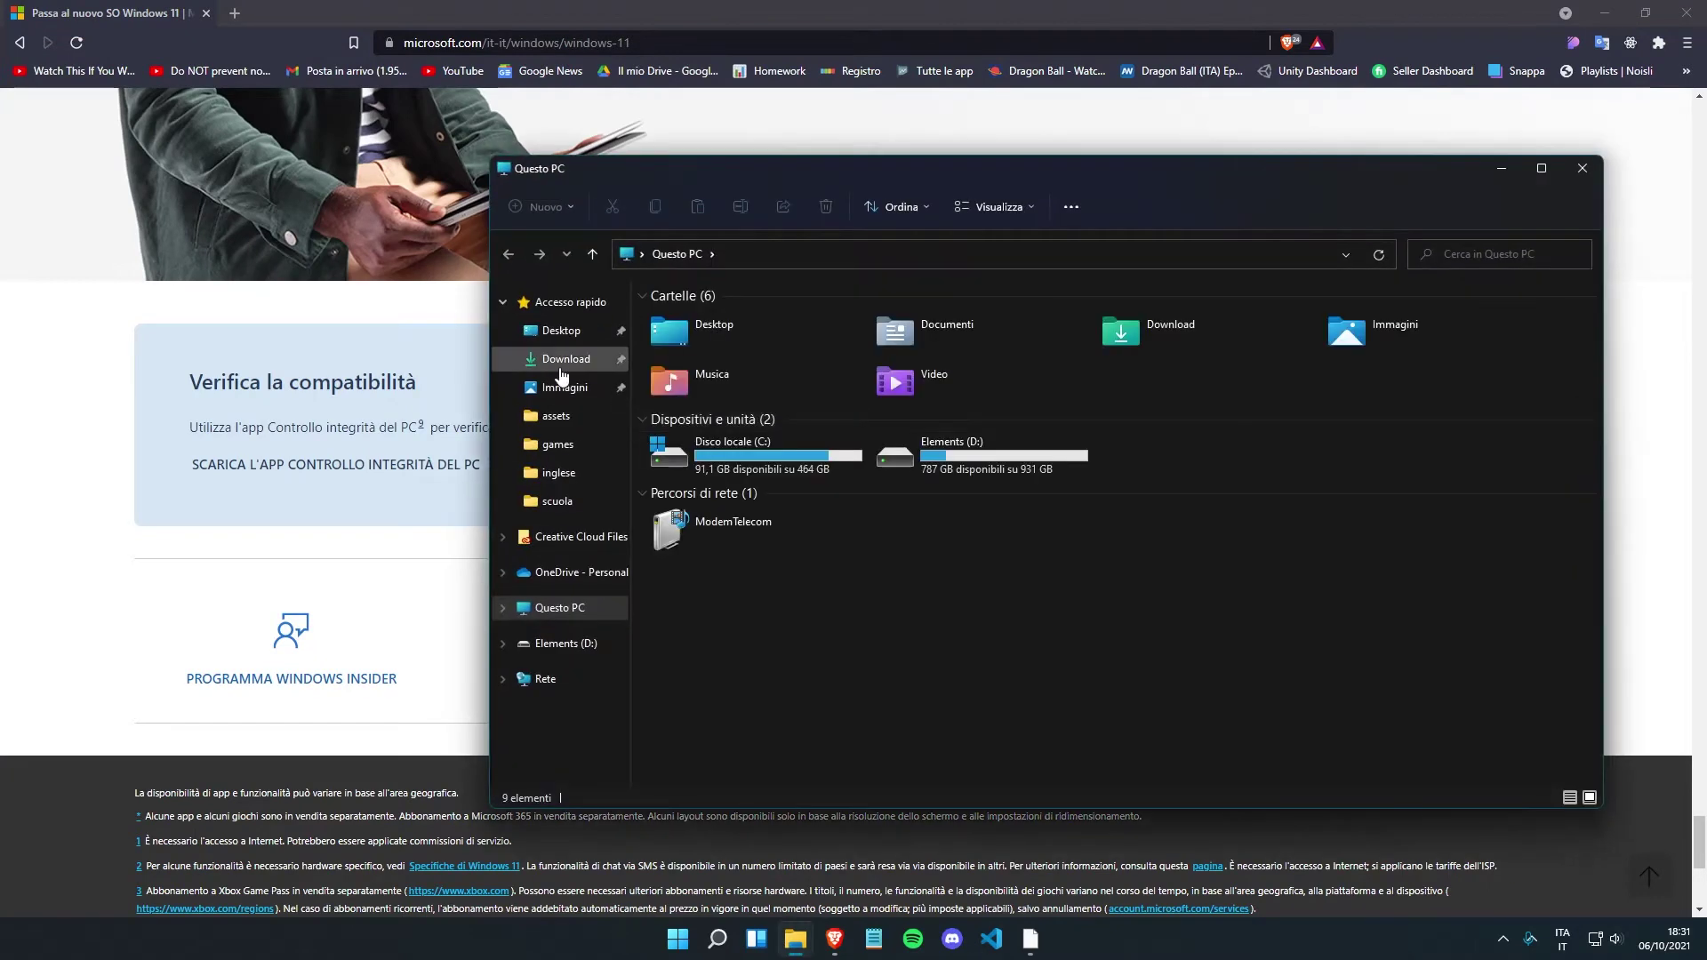
{"action": "left_click", "coordinate": [562, 358]}
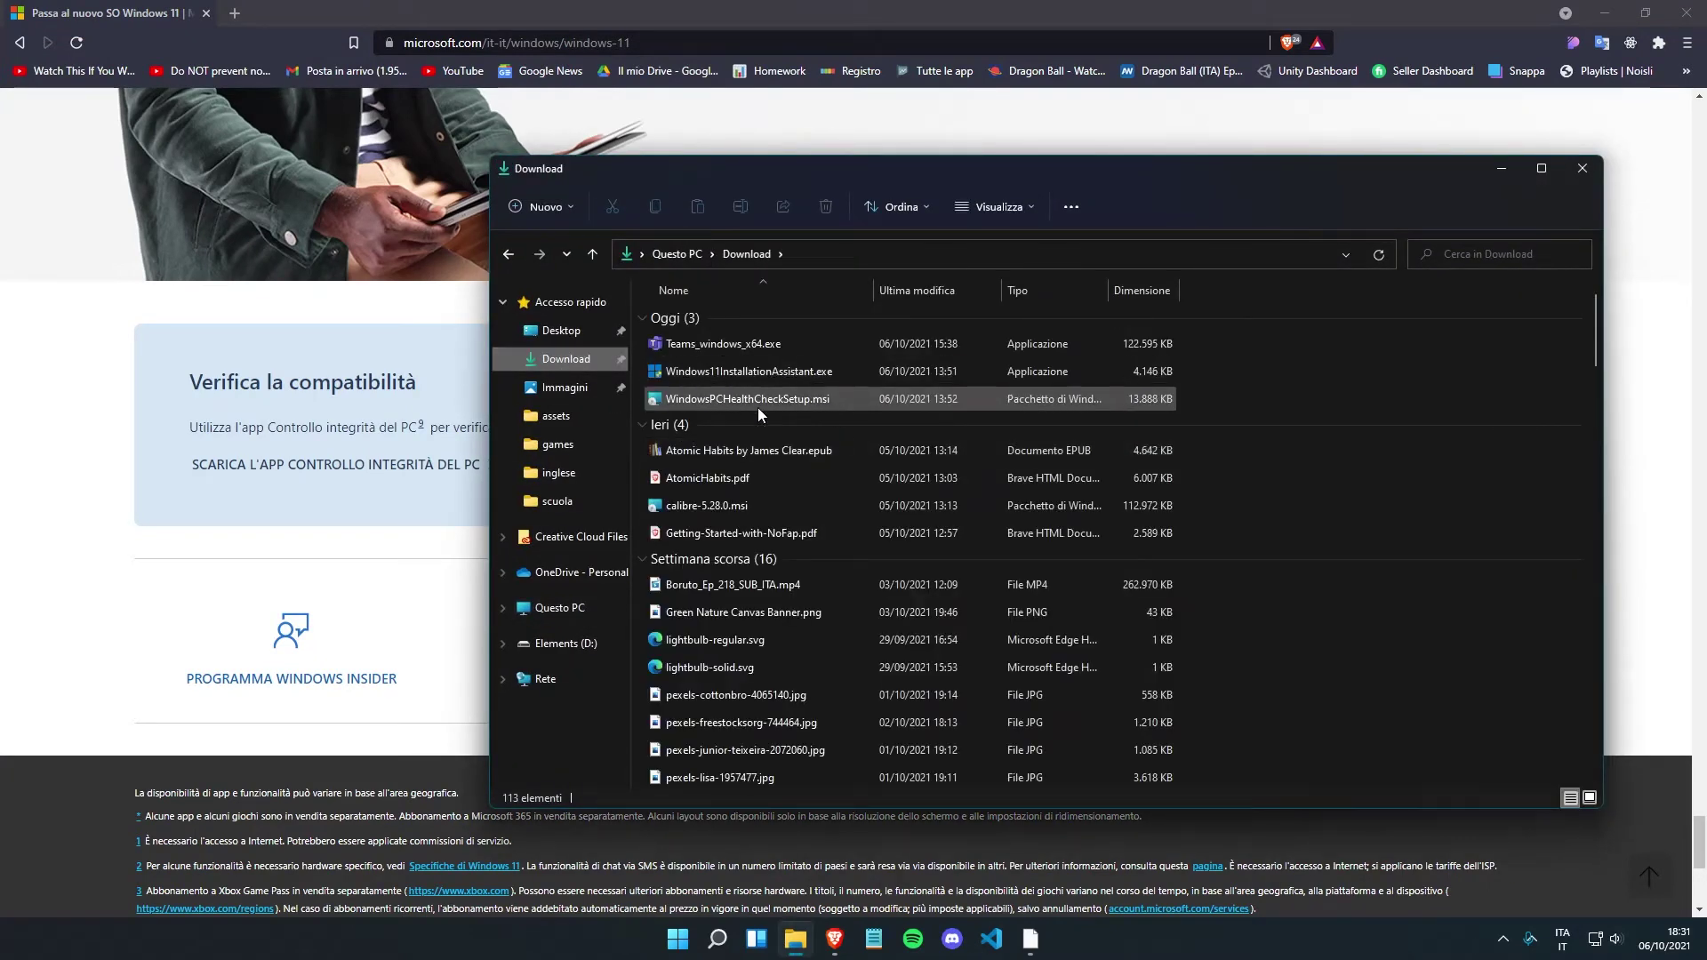
{"action": "double_click", "coordinate": [757, 407]}
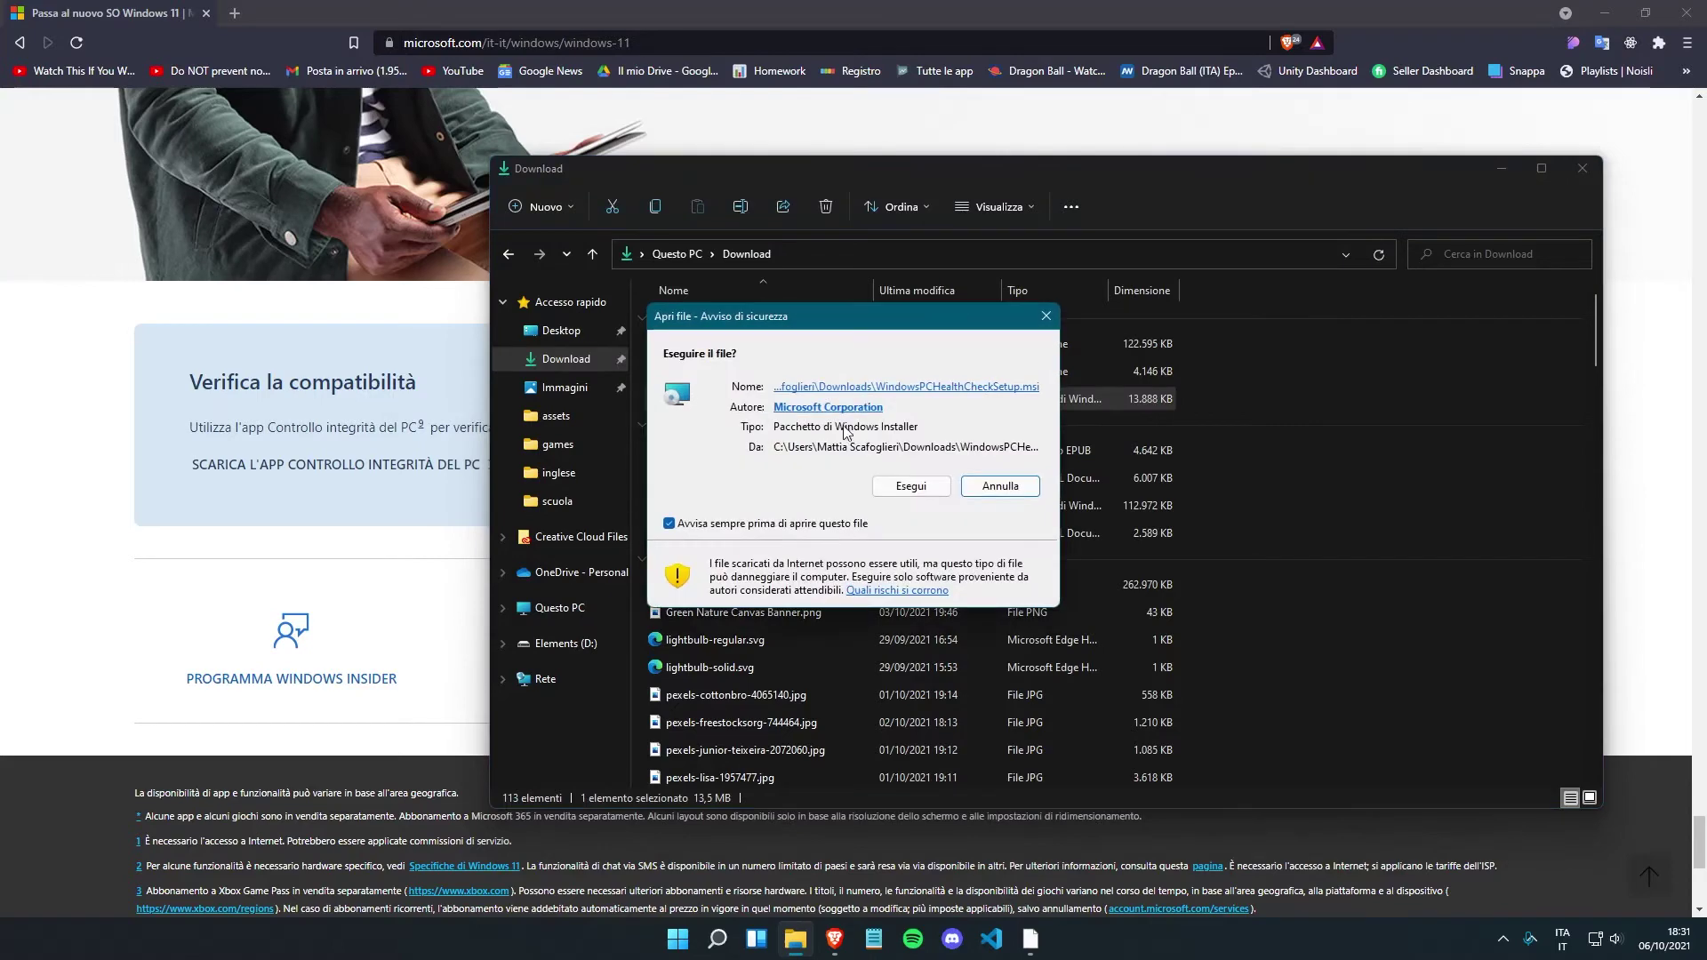
{"action": "left_click", "coordinate": [924, 489]}
{"action": "left_click", "coordinate": [836, 563]}
{"action": "left_click", "coordinate": [941, 610]}
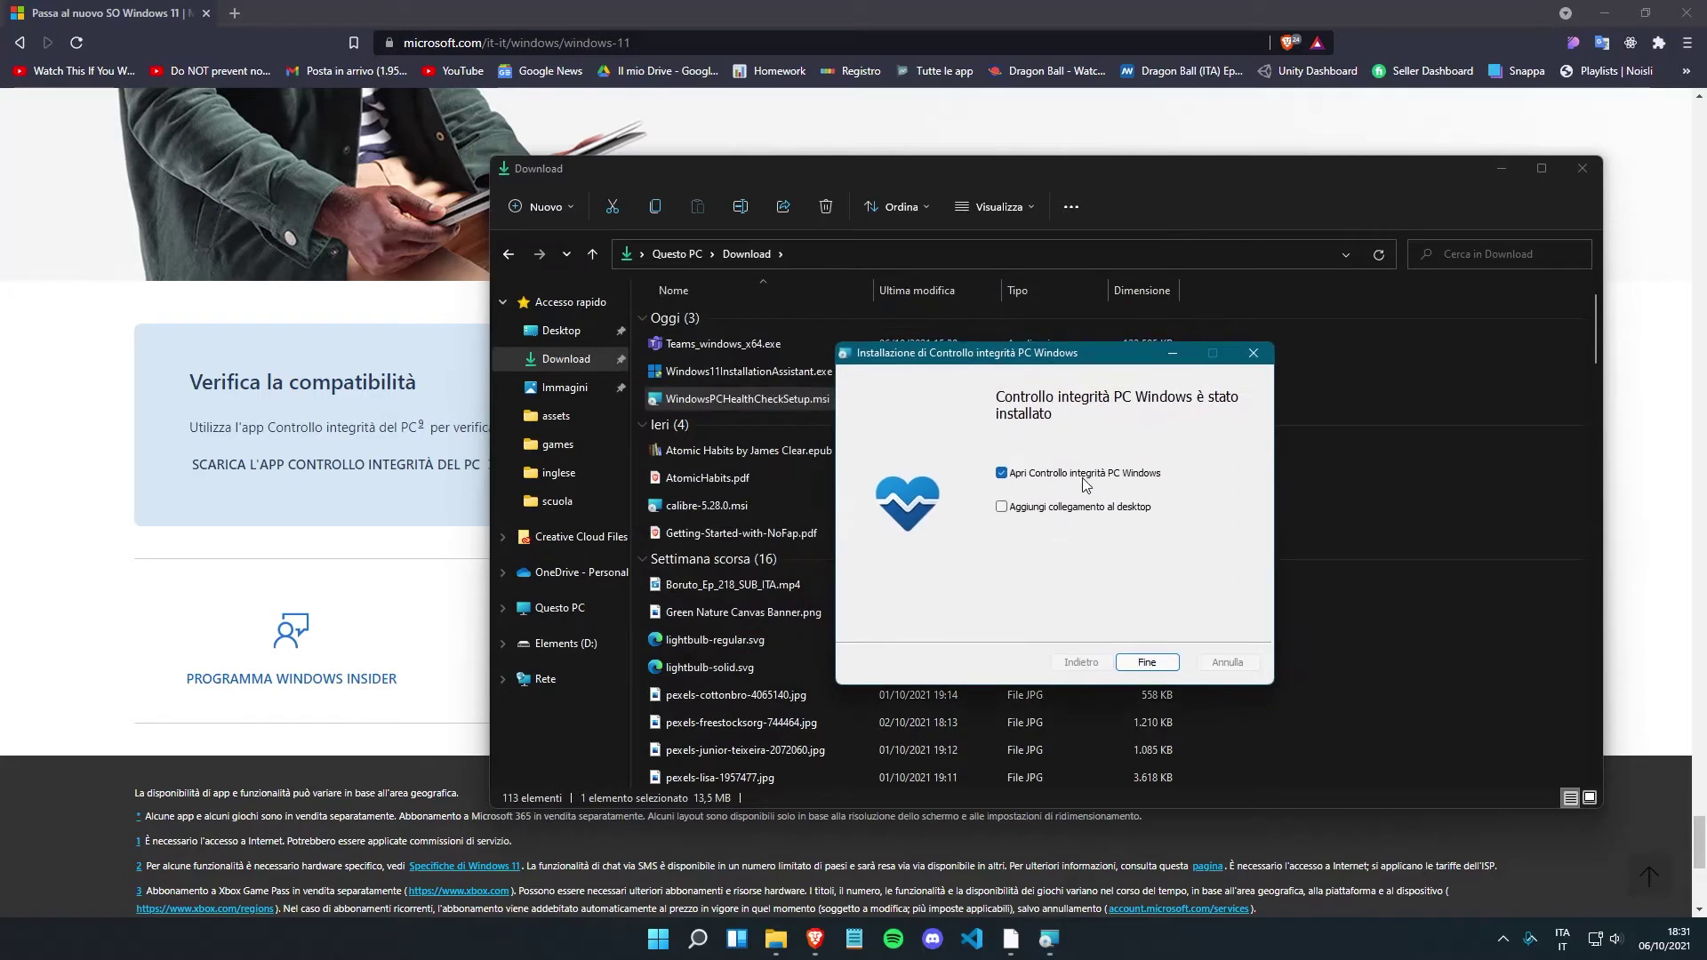
{"action": "left_click", "coordinate": [1156, 663]}
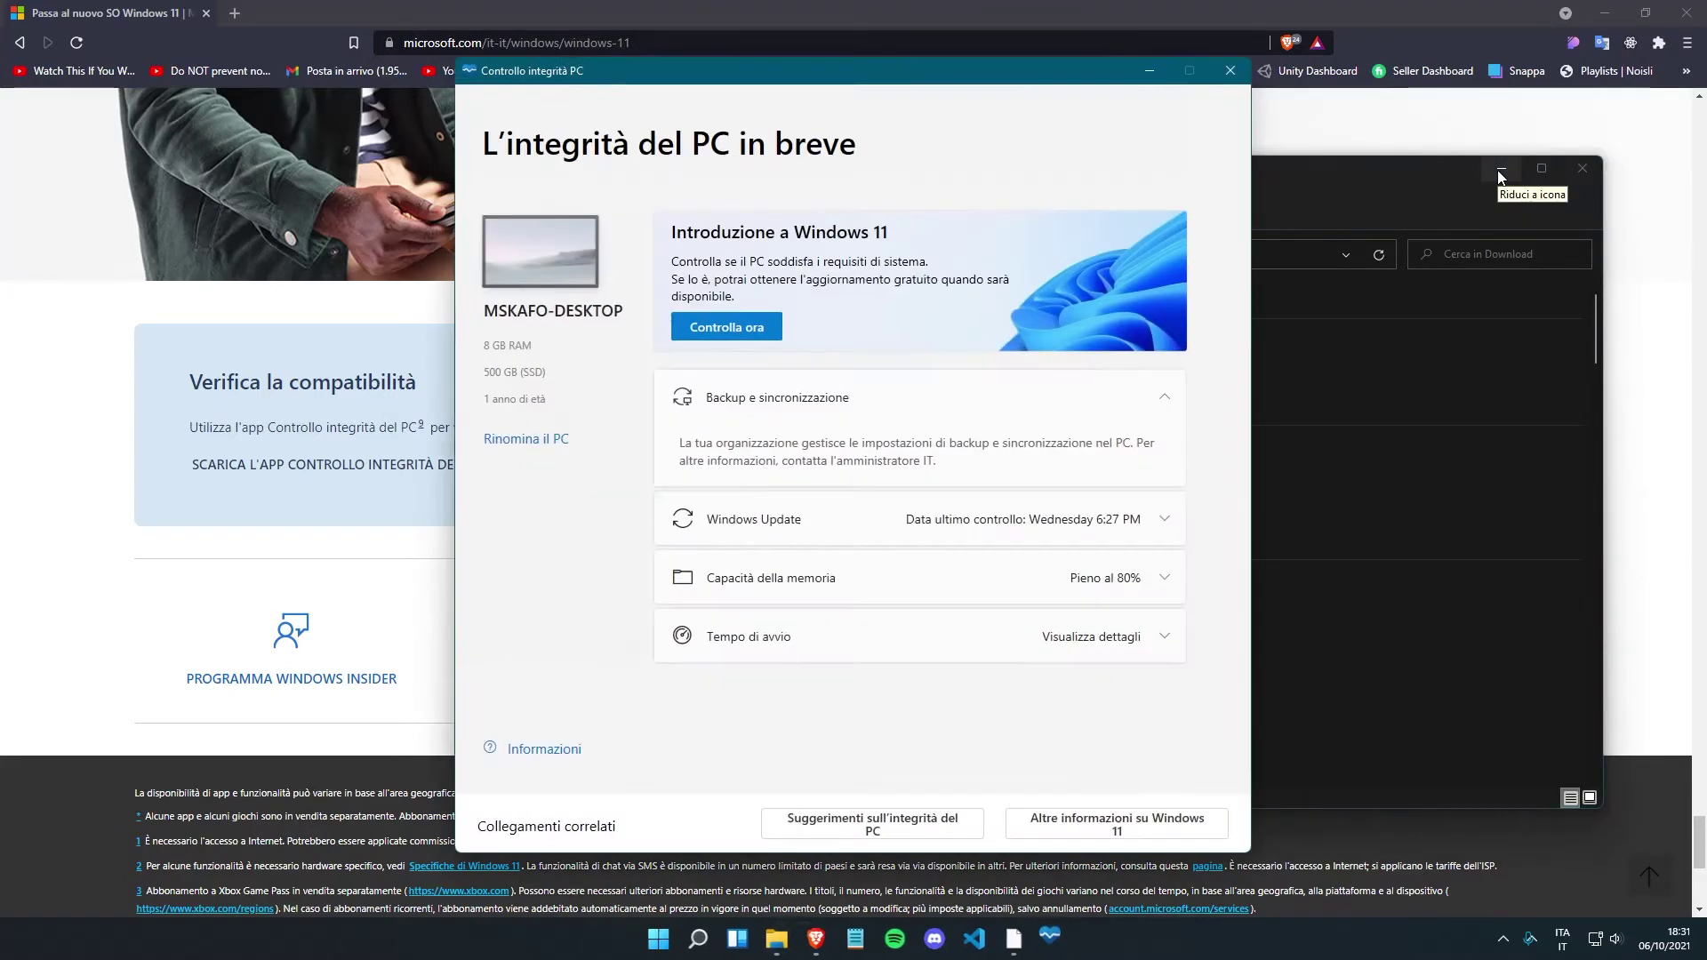
- Check whether the PC meets the Windows 11 requirements, read the result, and return to the browser
{"action": "left_click", "coordinate": [1497, 168]}
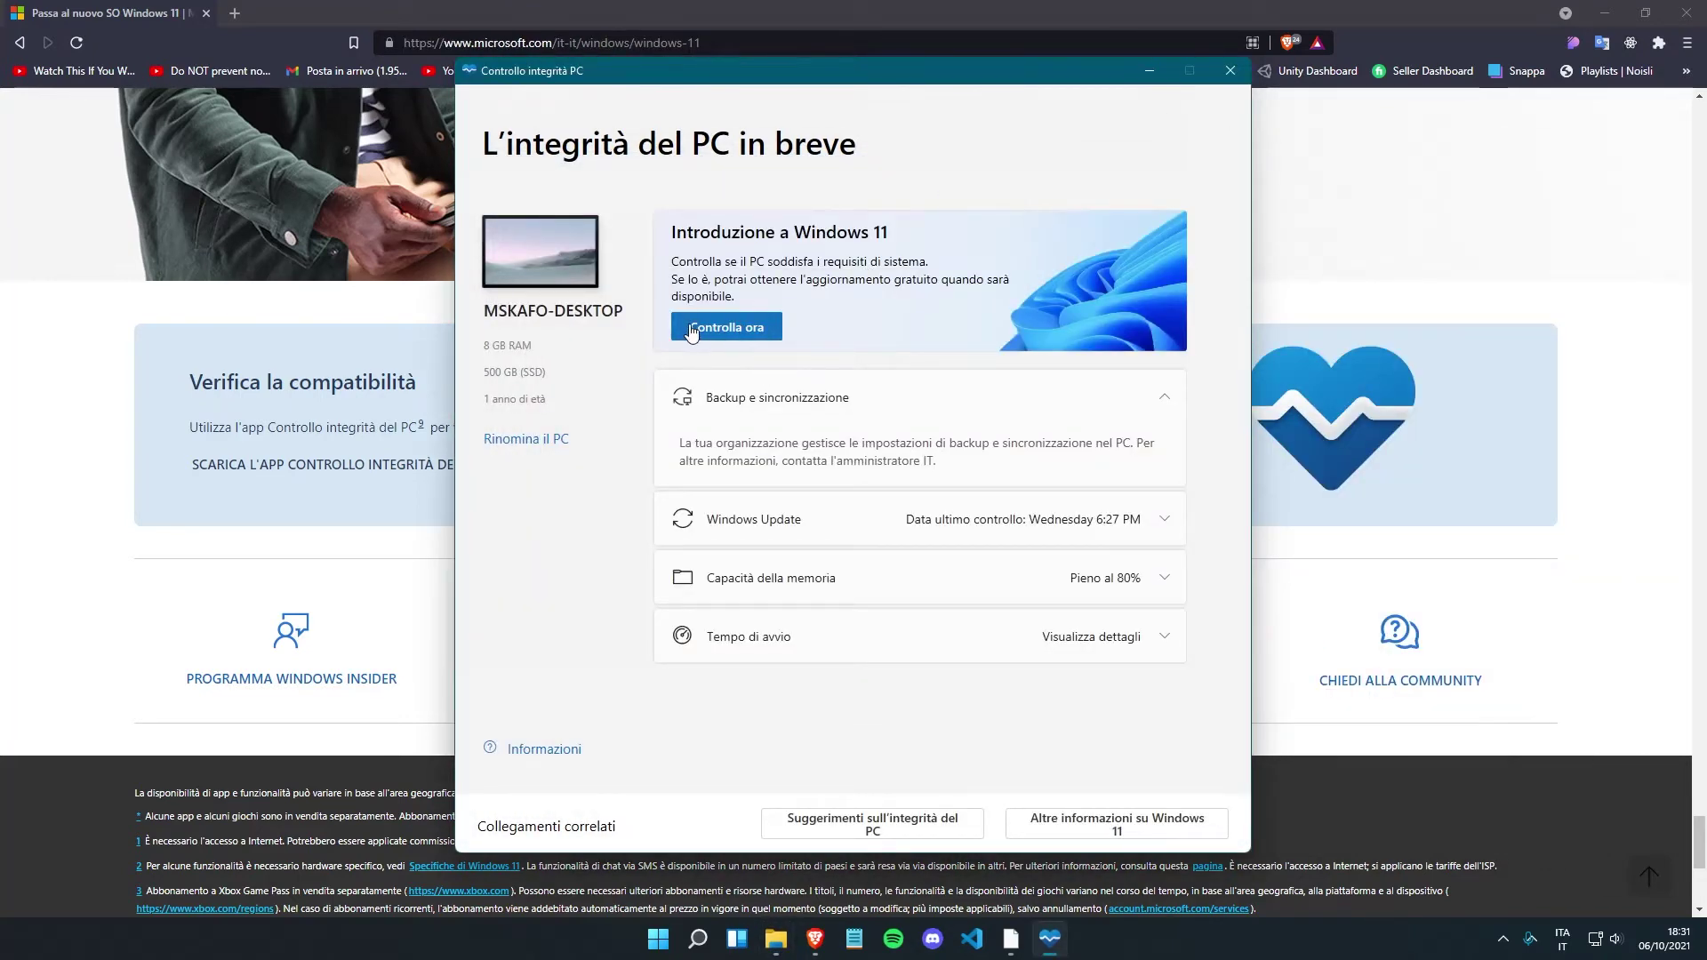
{"action": "left_click", "coordinate": [742, 329]}
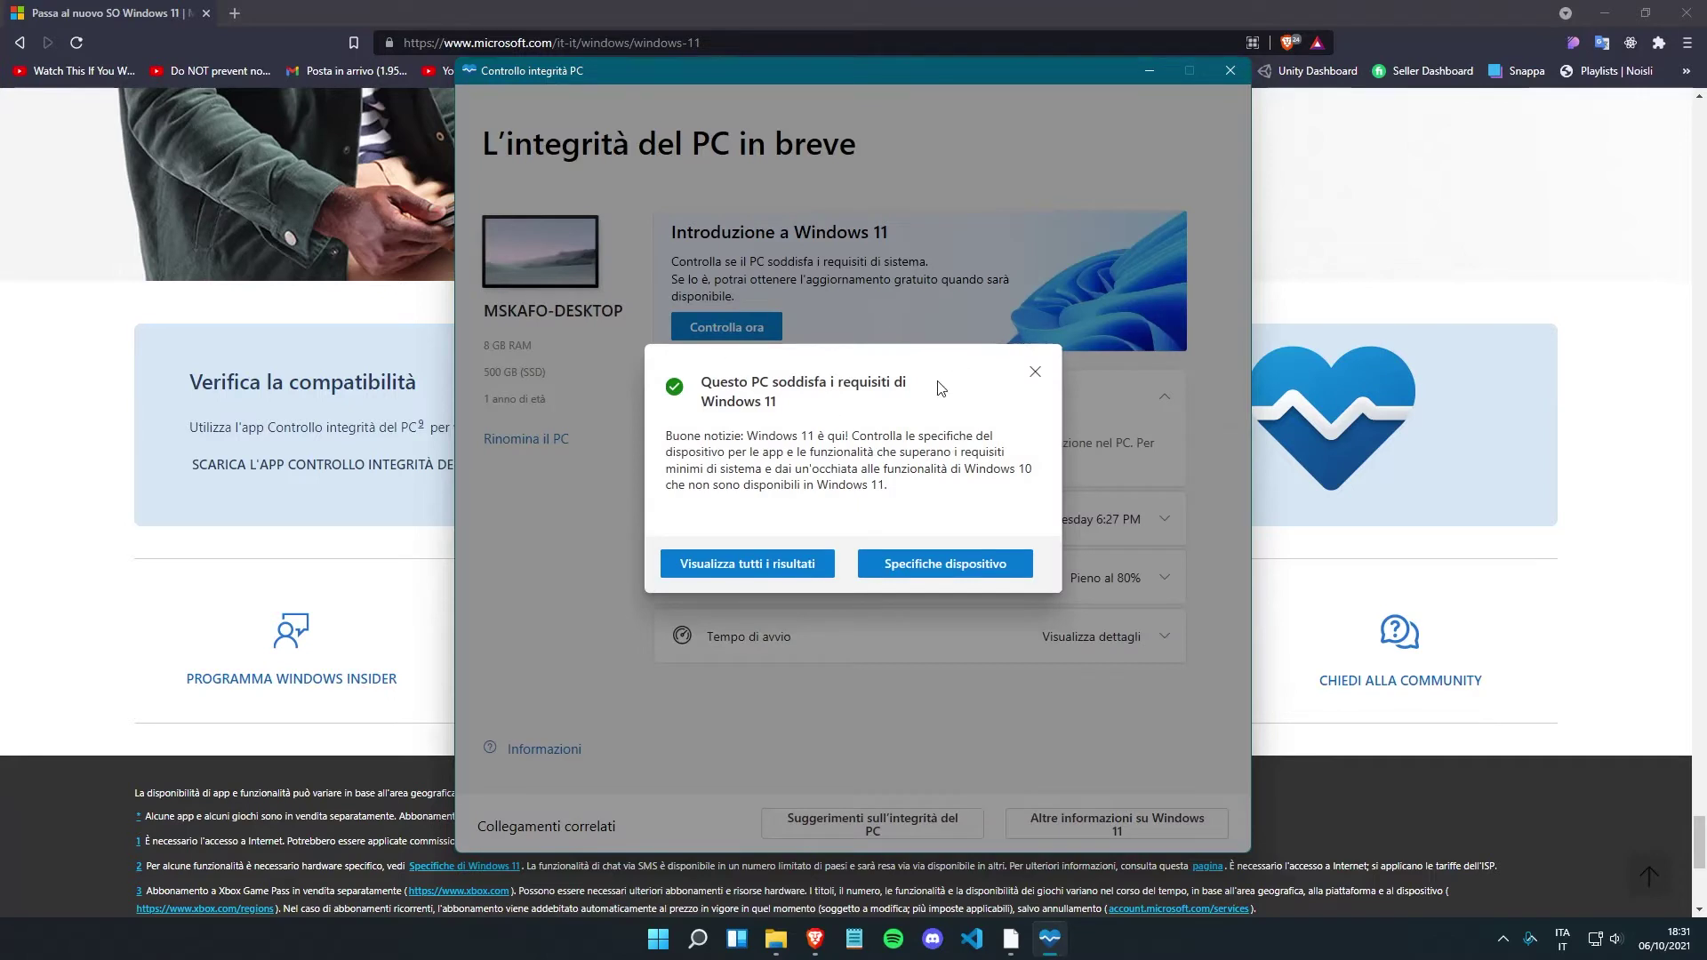
{"action": "left_click_drag", "start_coordinate": [763, 401], "coordinate": [876, 399]}
{"action": "left_click", "coordinate": [783, 430]}
{"action": "left_click_drag", "start_coordinate": [703, 381], "coordinate": [785, 422]}
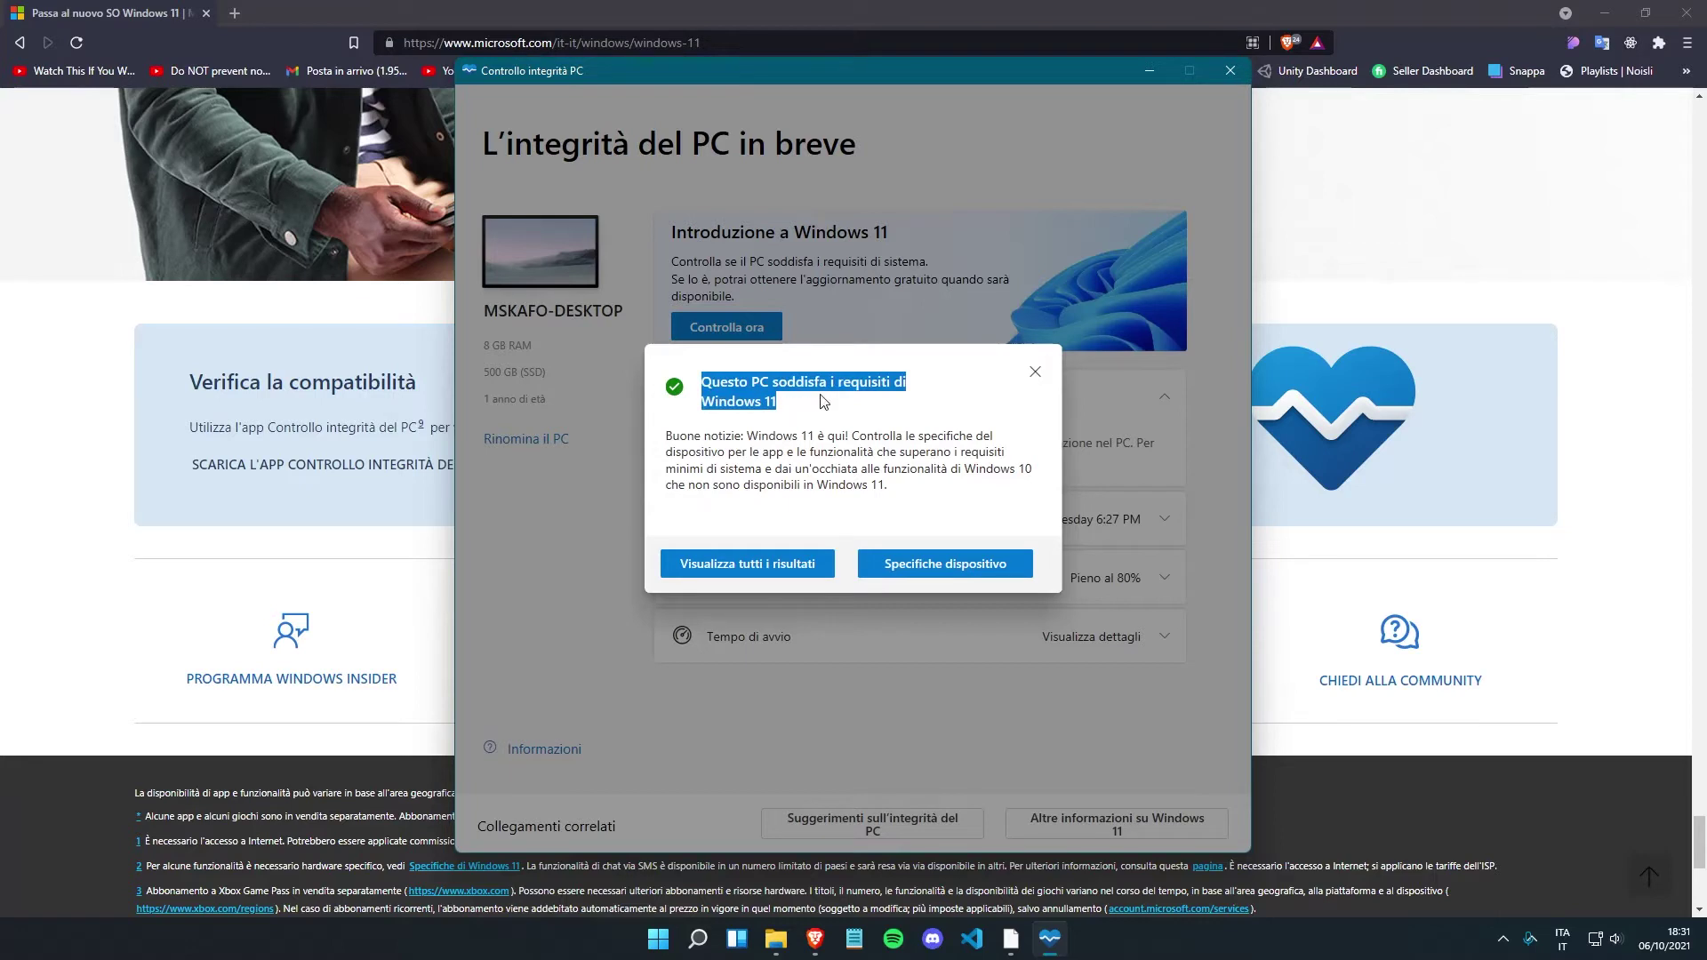
{"action": "left_click", "coordinate": [916, 404]}
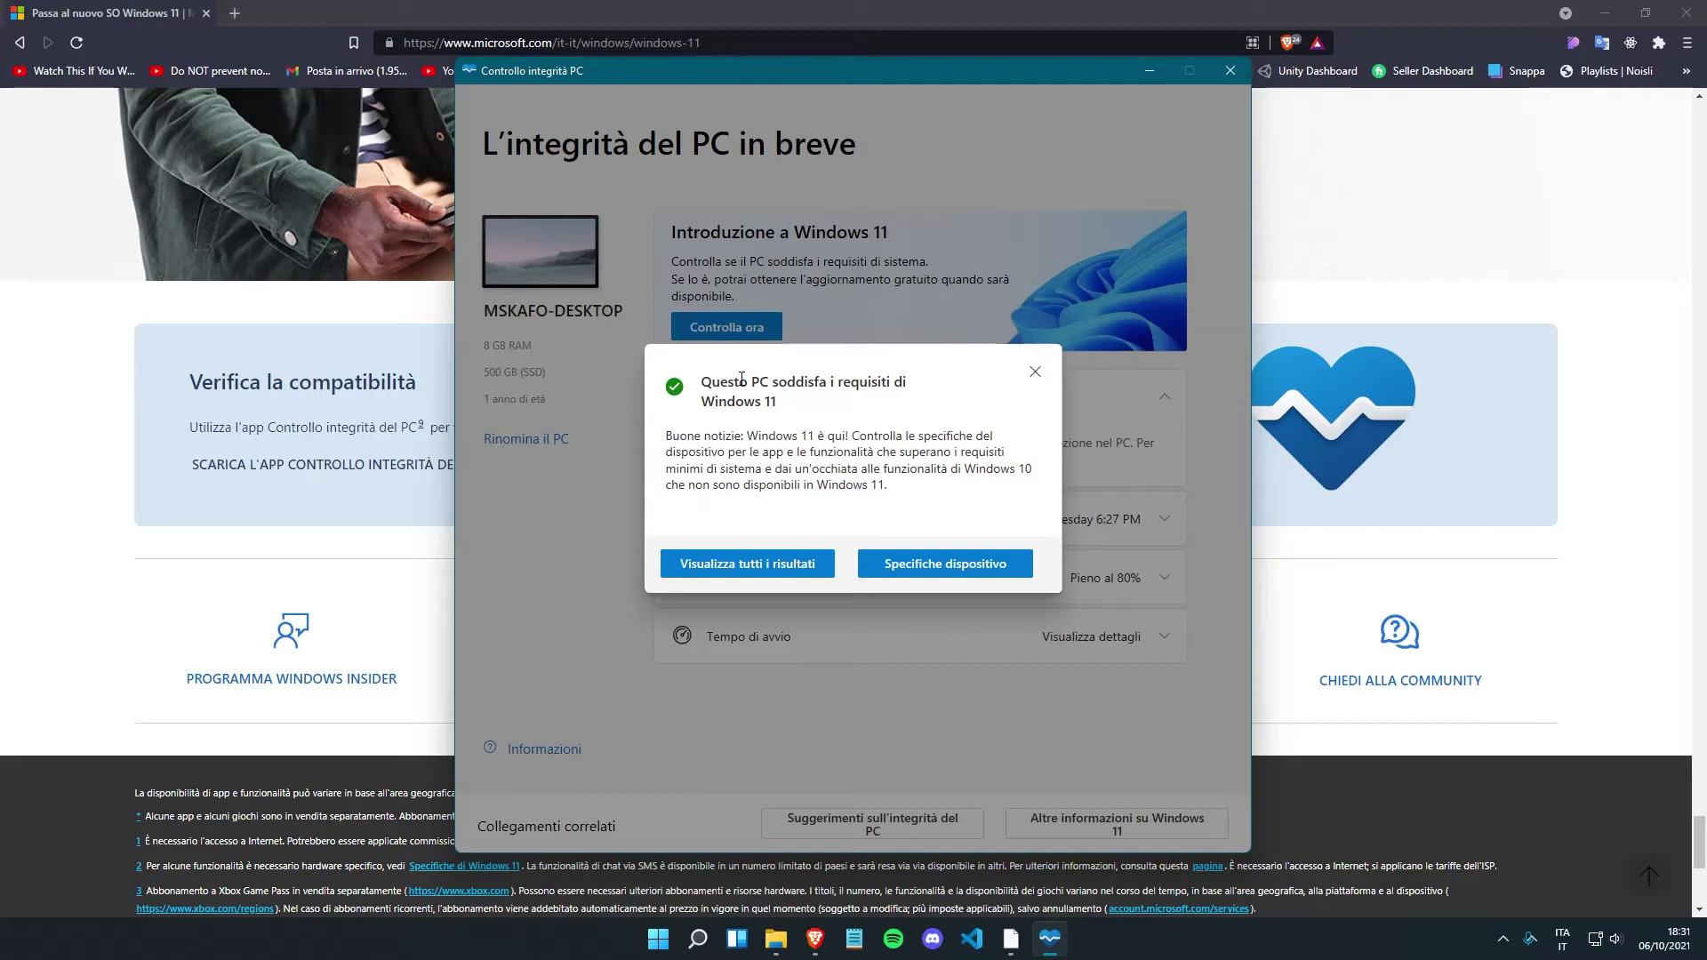
{"action": "left_click", "coordinate": [1035, 374]}
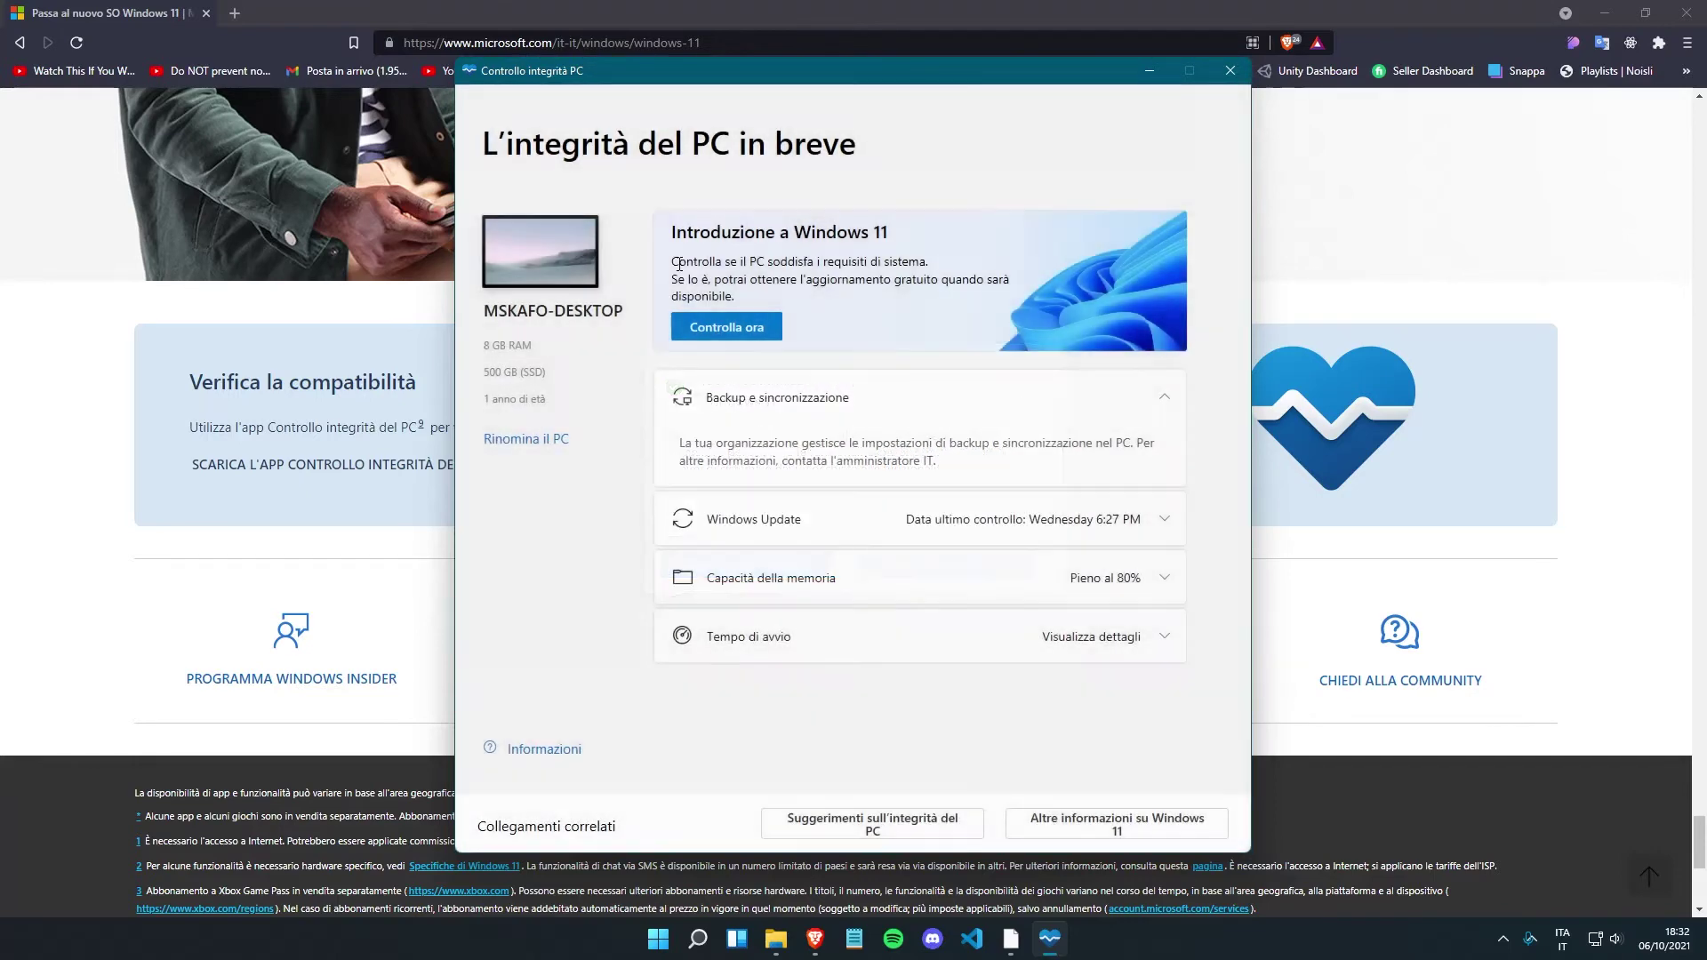
{"action": "left_click", "coordinate": [1365, 164]}
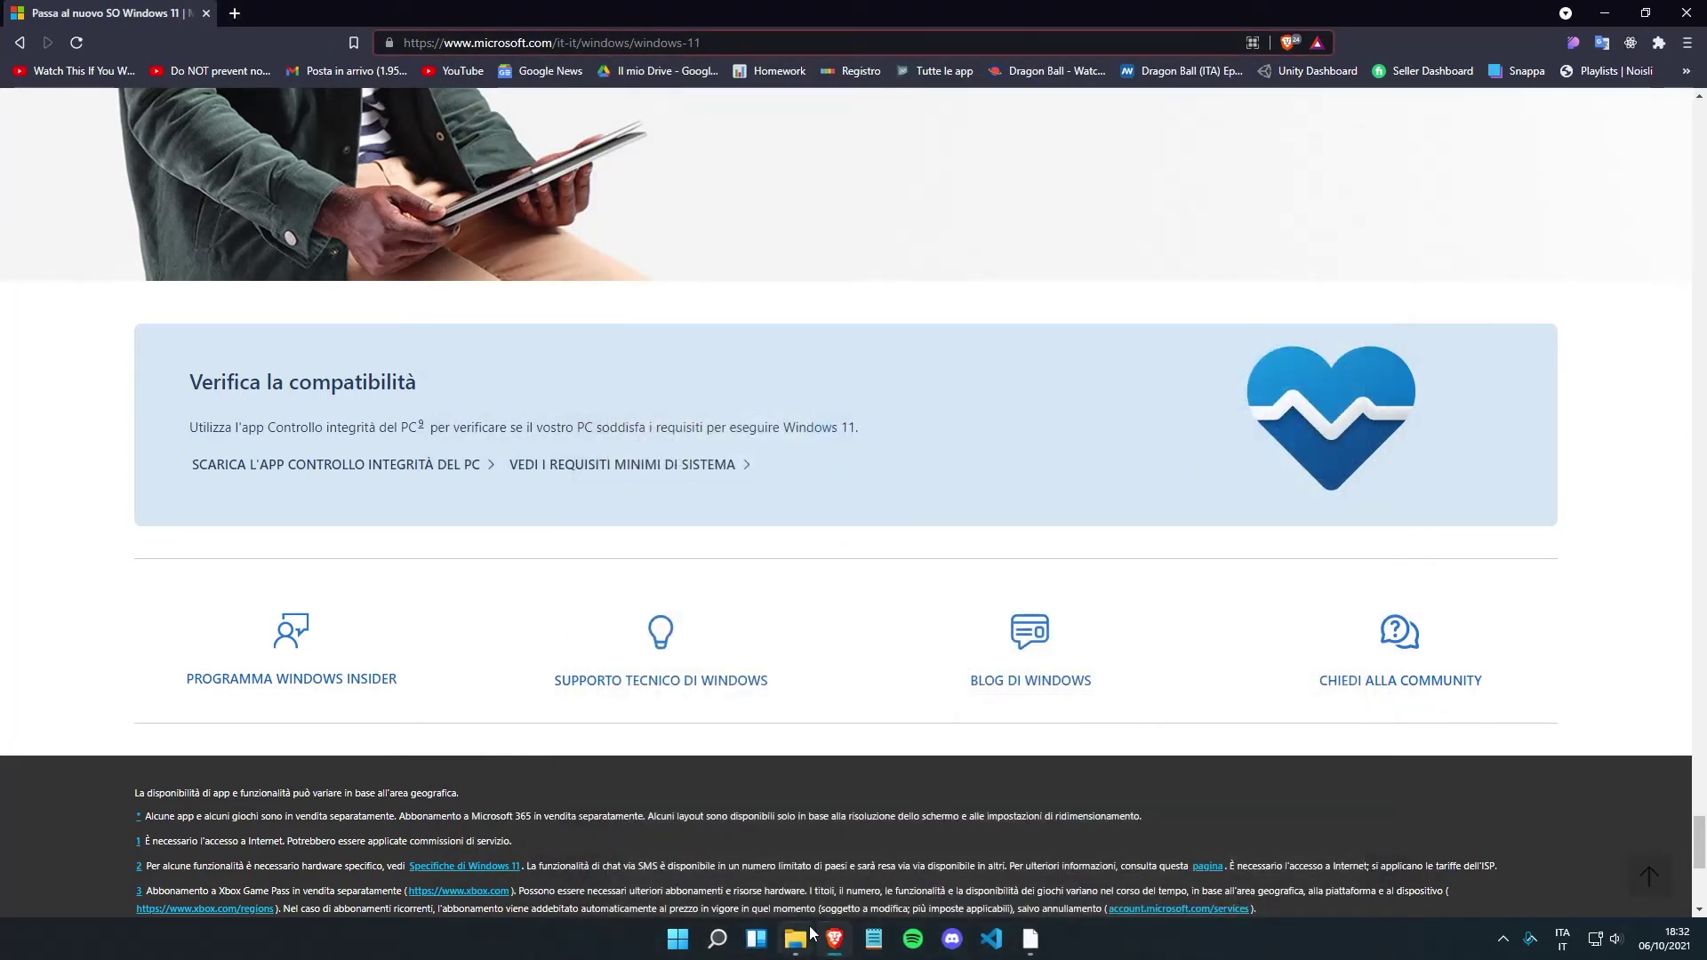
{"action": "mouse_move", "coordinate": [812, 933]}
{"action": "scroll", "coordinate": [773, 499], "scroll_direction": "up", "scroll_amount": 10}
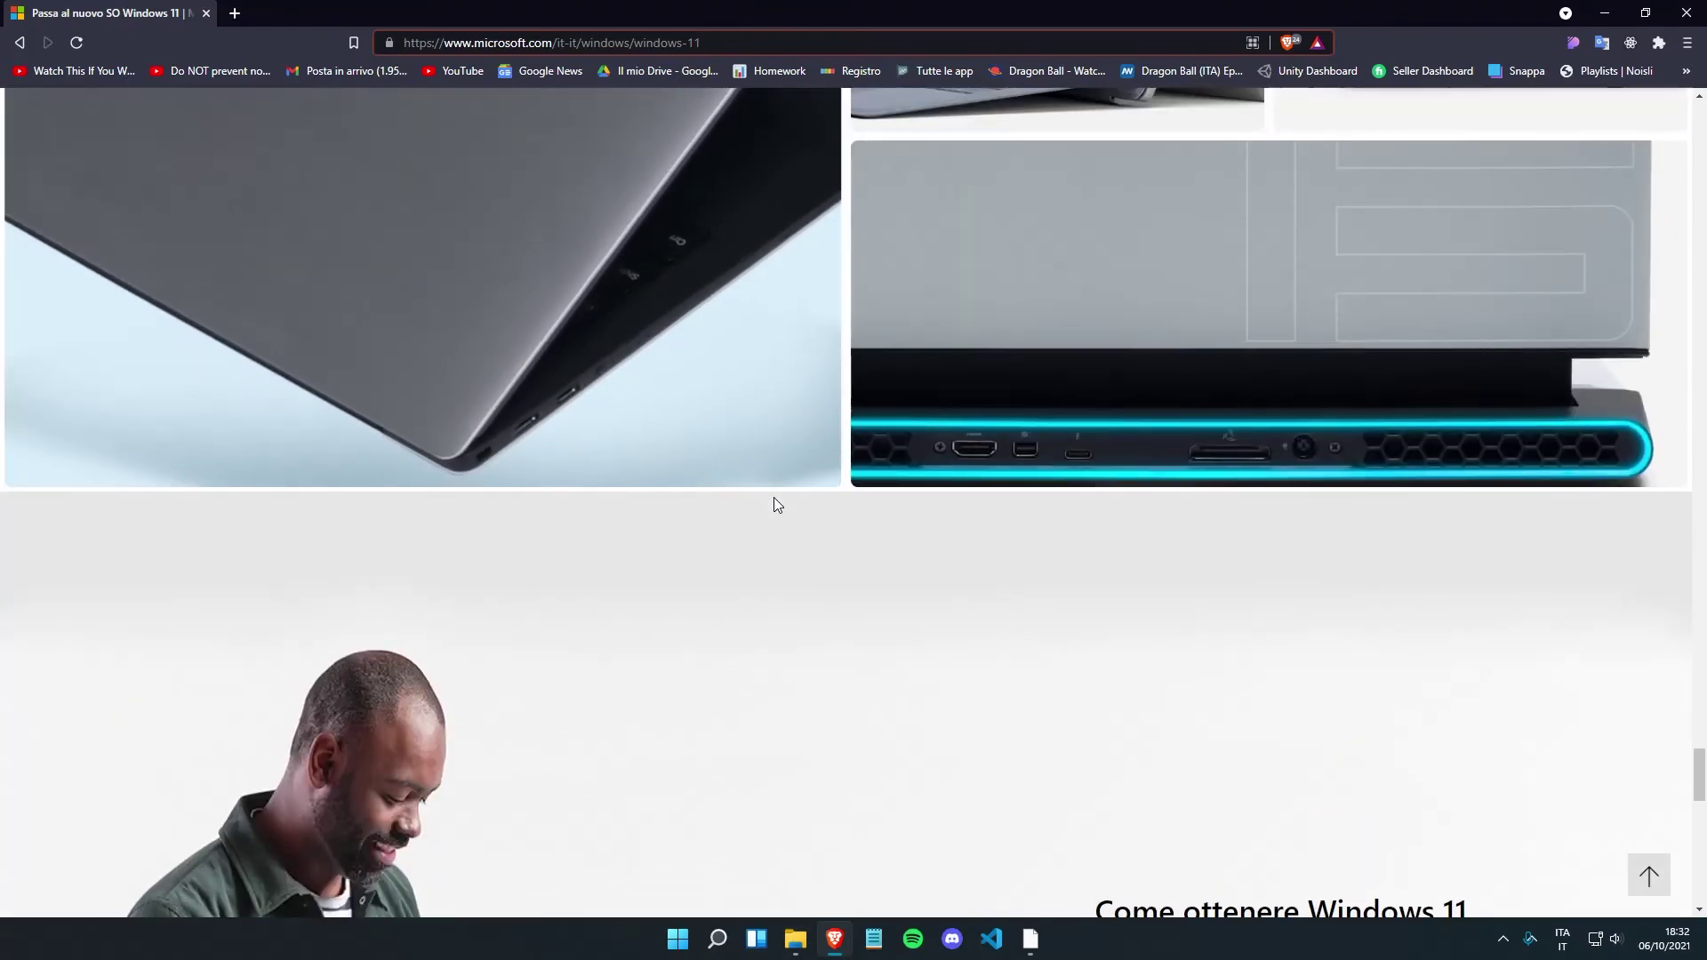
{"action": "scroll", "coordinate": [776, 507], "scroll_direction": "up", "scroll_amount": 7}
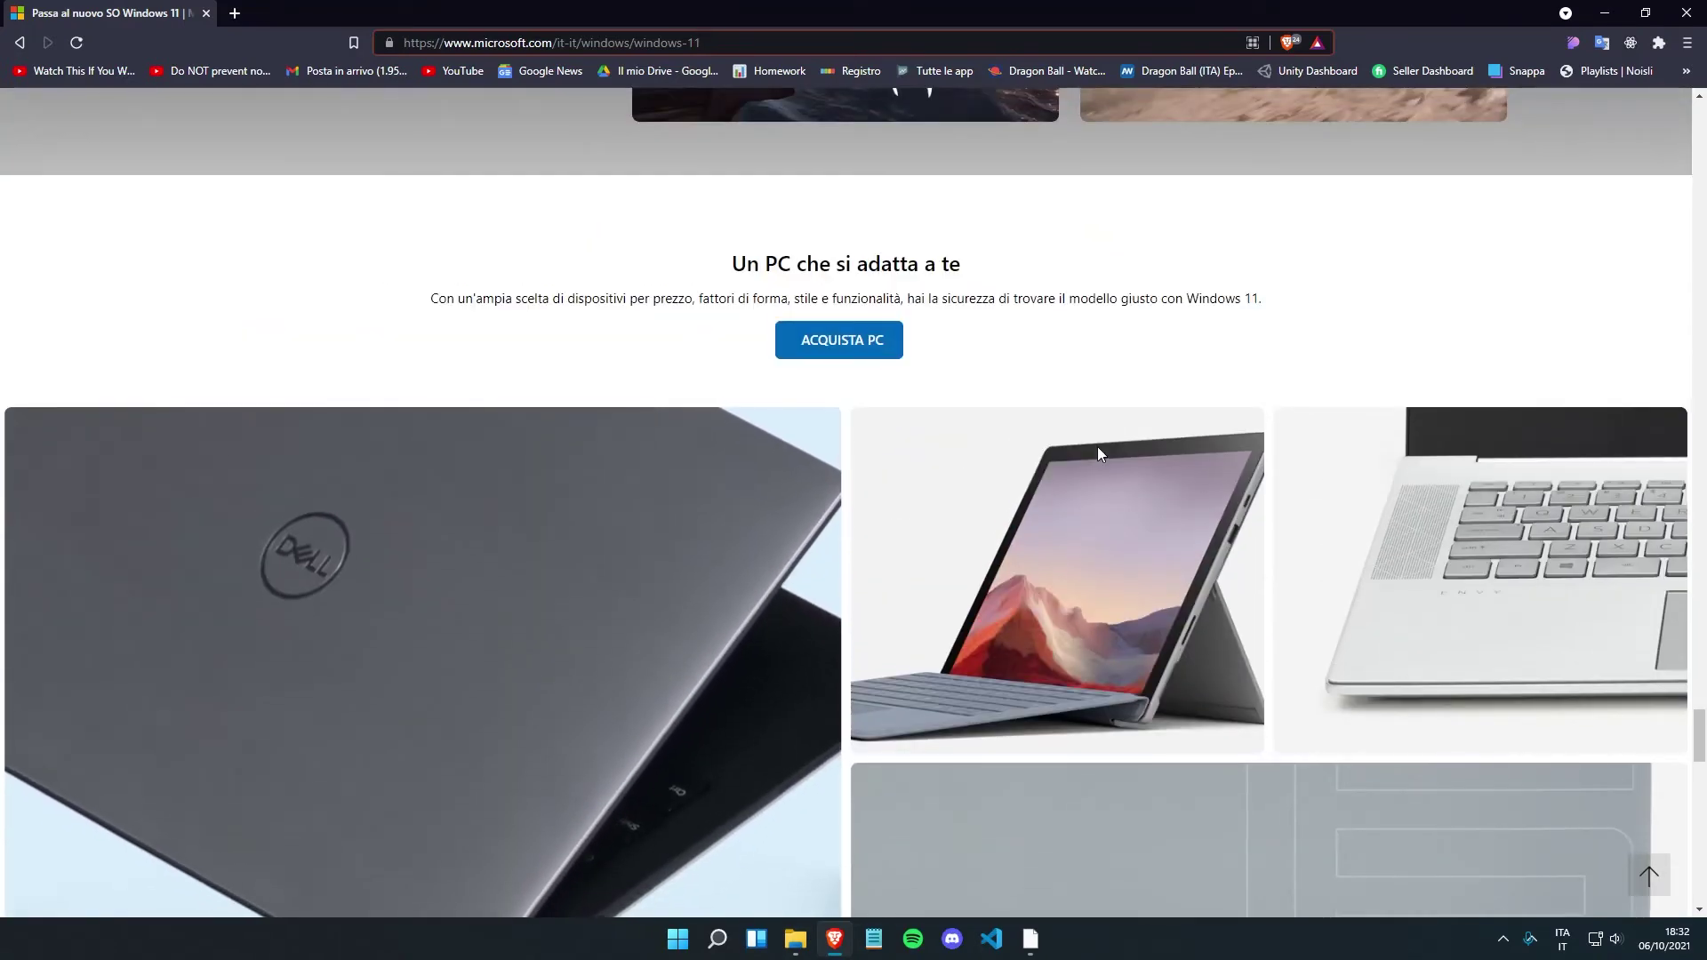
{"action": "scroll", "coordinate": [1099, 455], "scroll_direction": "down", "scroll_amount": 3}
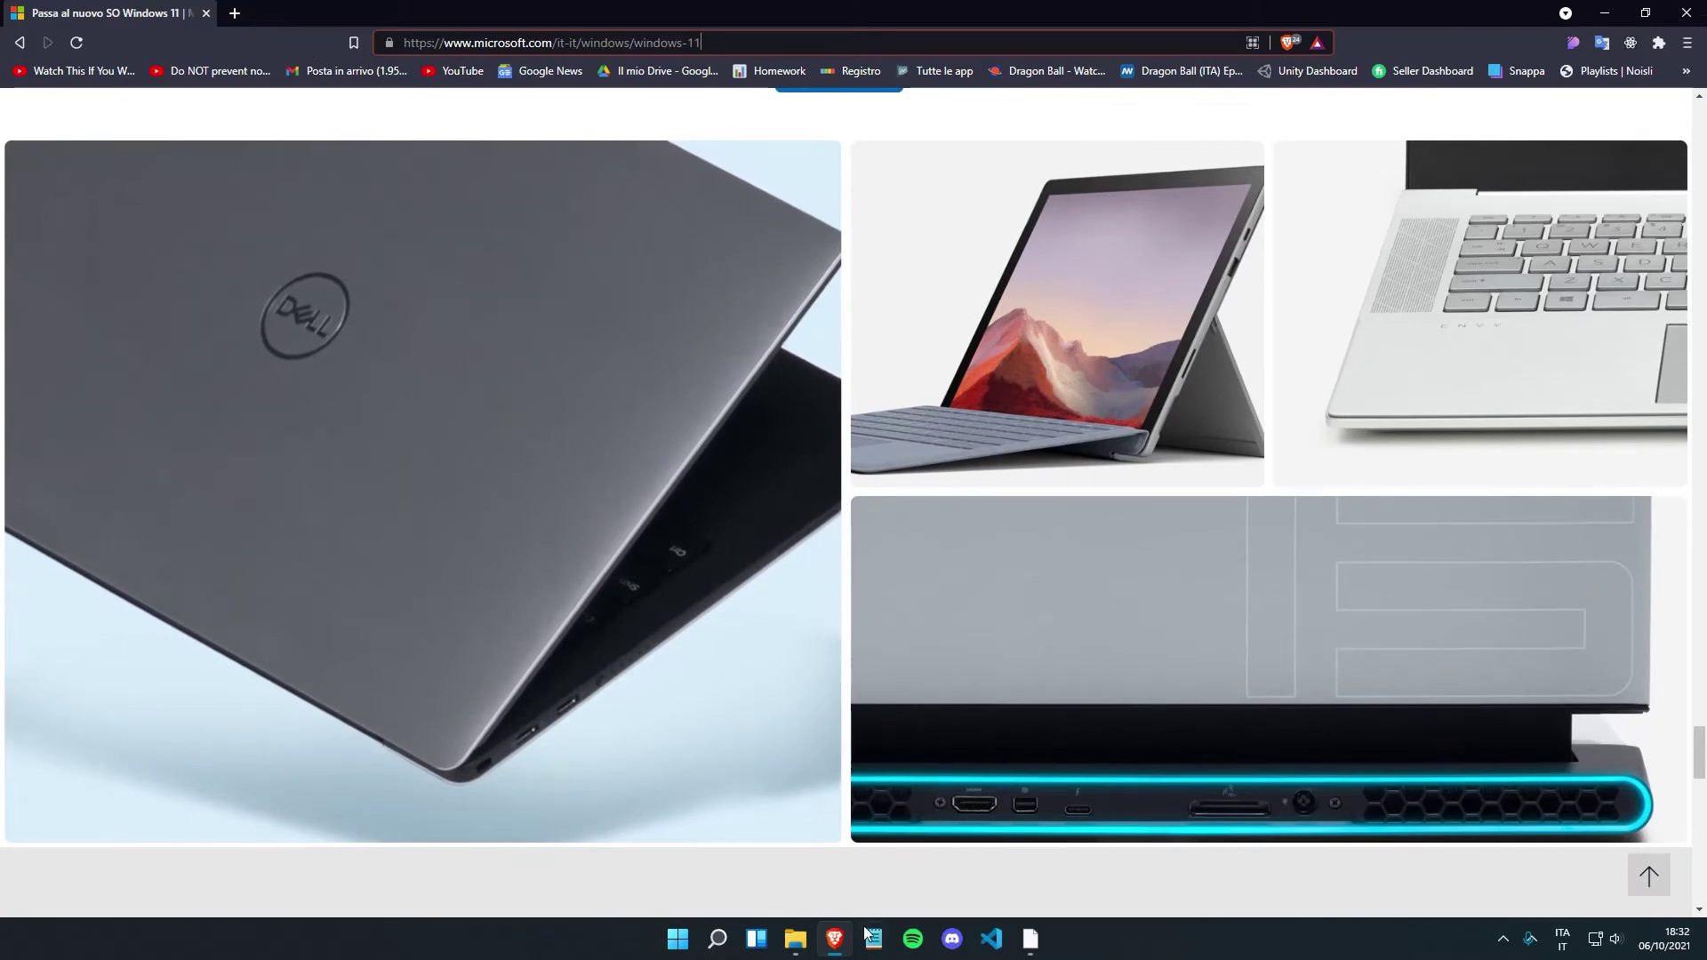
{"action": "left_click", "coordinate": [235, 14]}
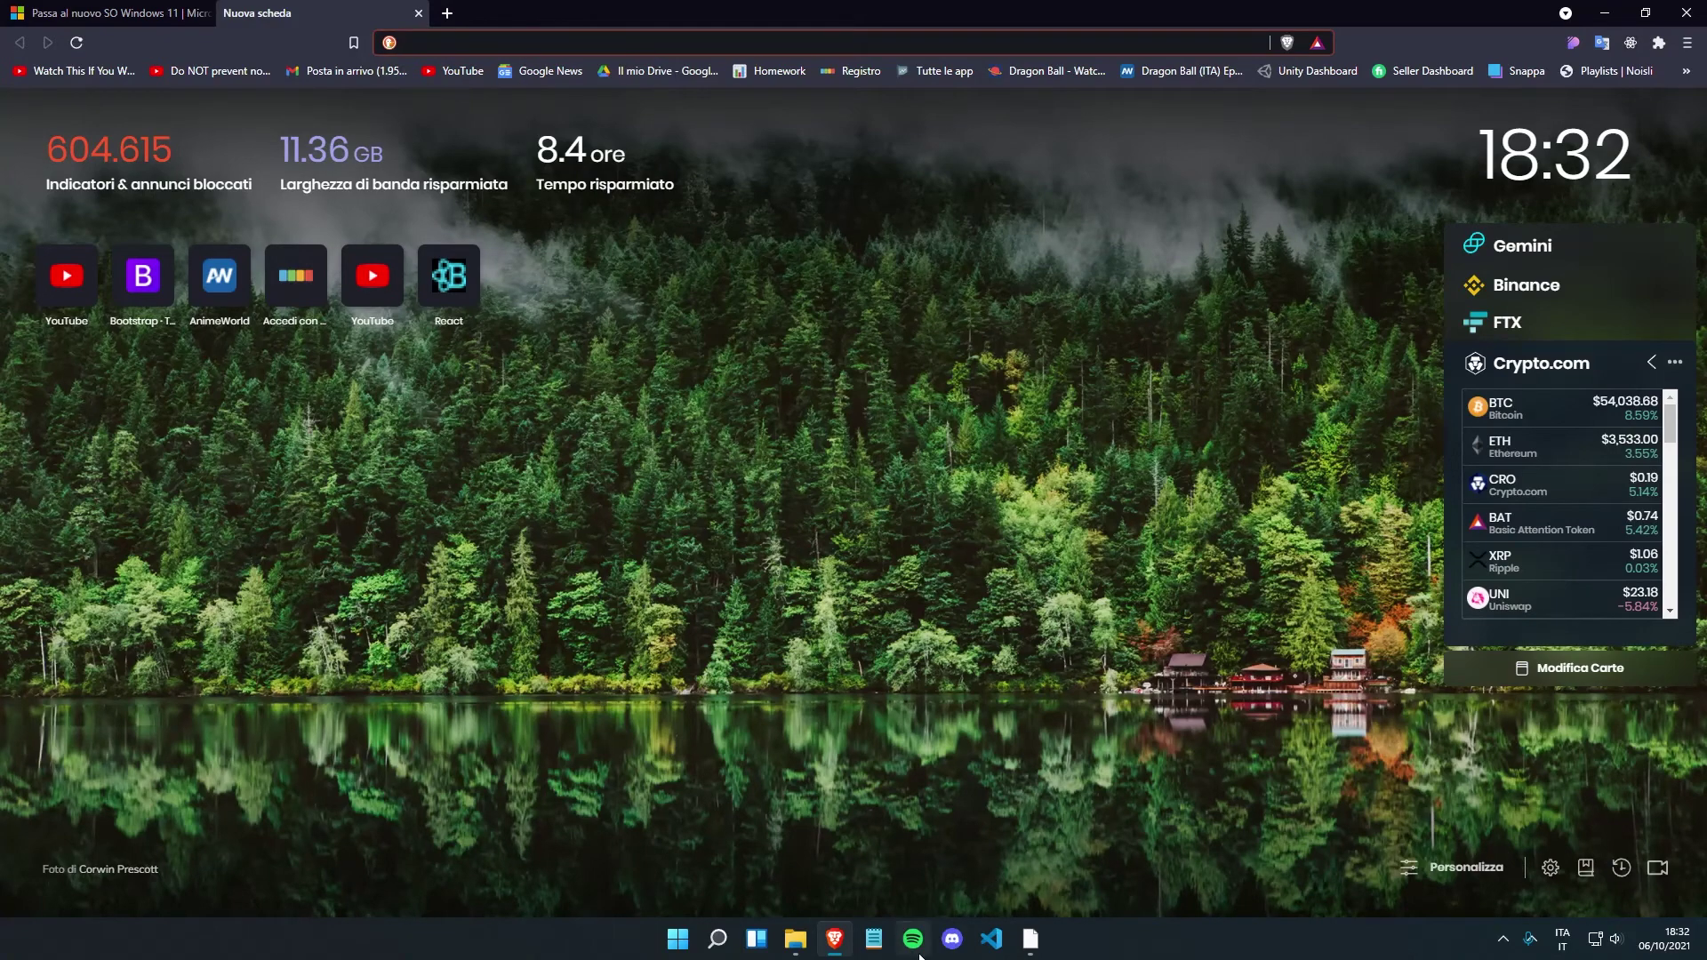
{"action": "key", "text": "ctrl+w"}
- Review the three Windows 11 download options: Installation Assistant, installation media creation and the ISO disk image
{"action": "scroll", "coordinate": [652, 396], "scroll_direction": "down", "scroll_amount": 4}
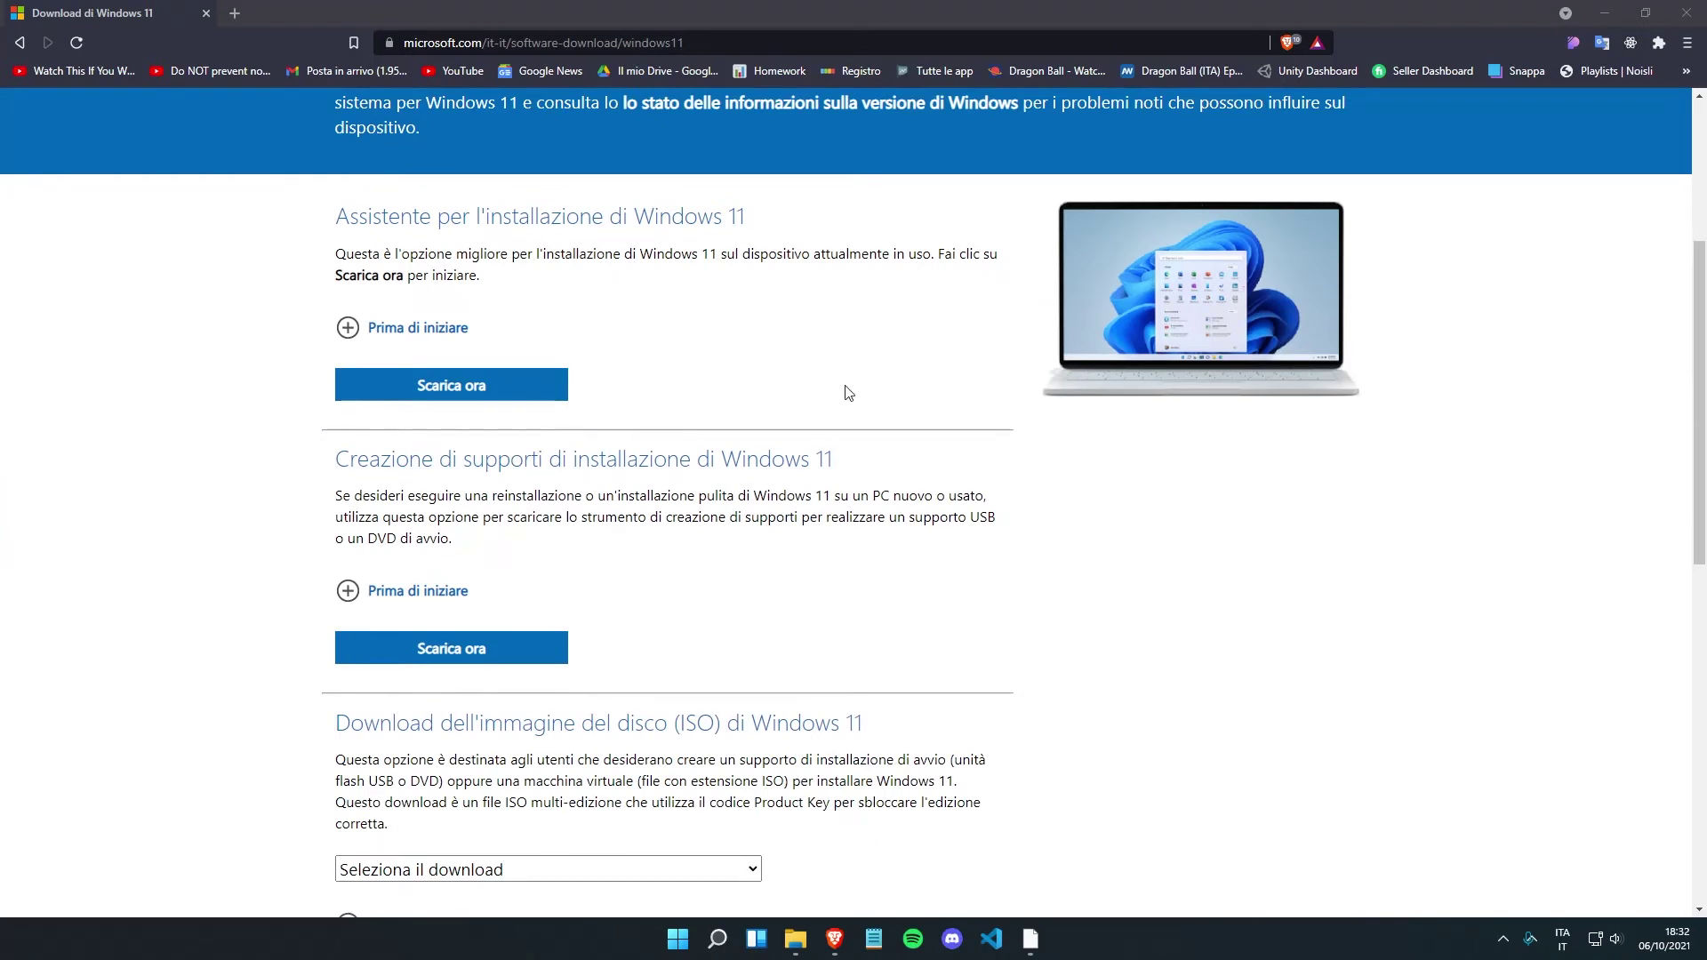
{"action": "scroll", "coordinate": [434, 412], "scroll_direction": "up", "scroll_amount": 1}
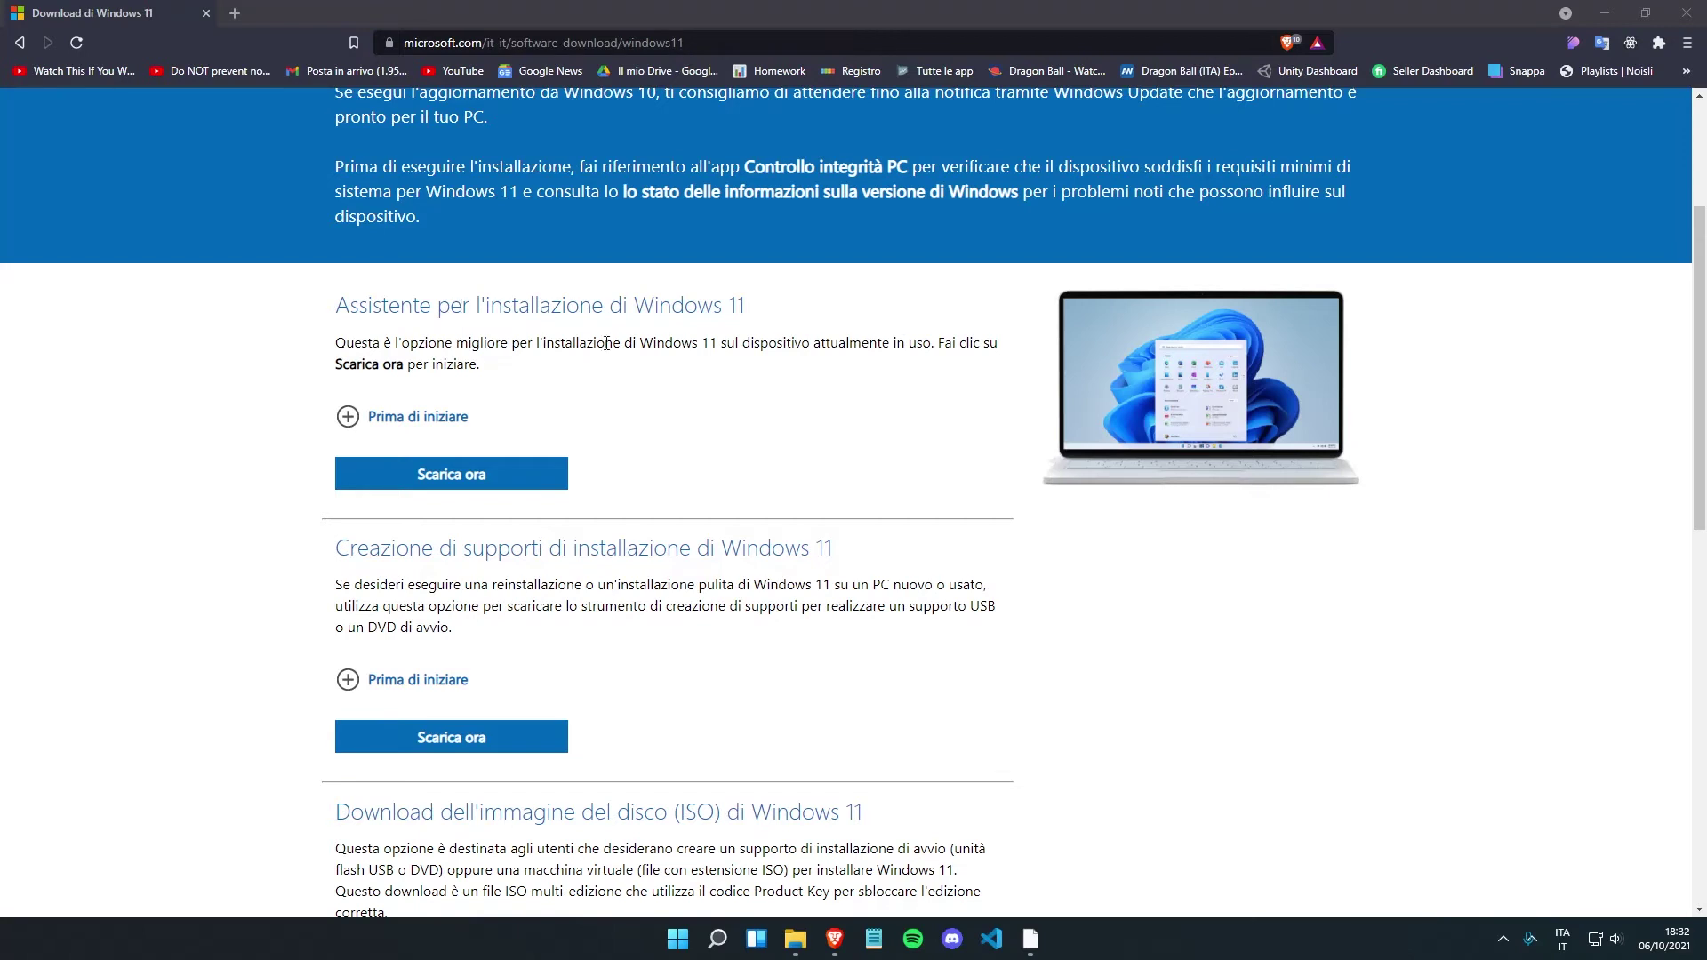
{"action": "scroll", "coordinate": [853, 518], "scroll_direction": "up", "scroll_amount": 1}
{"action": "scroll", "coordinate": [899, 373], "scroll_direction": "down", "scroll_amount": 3}
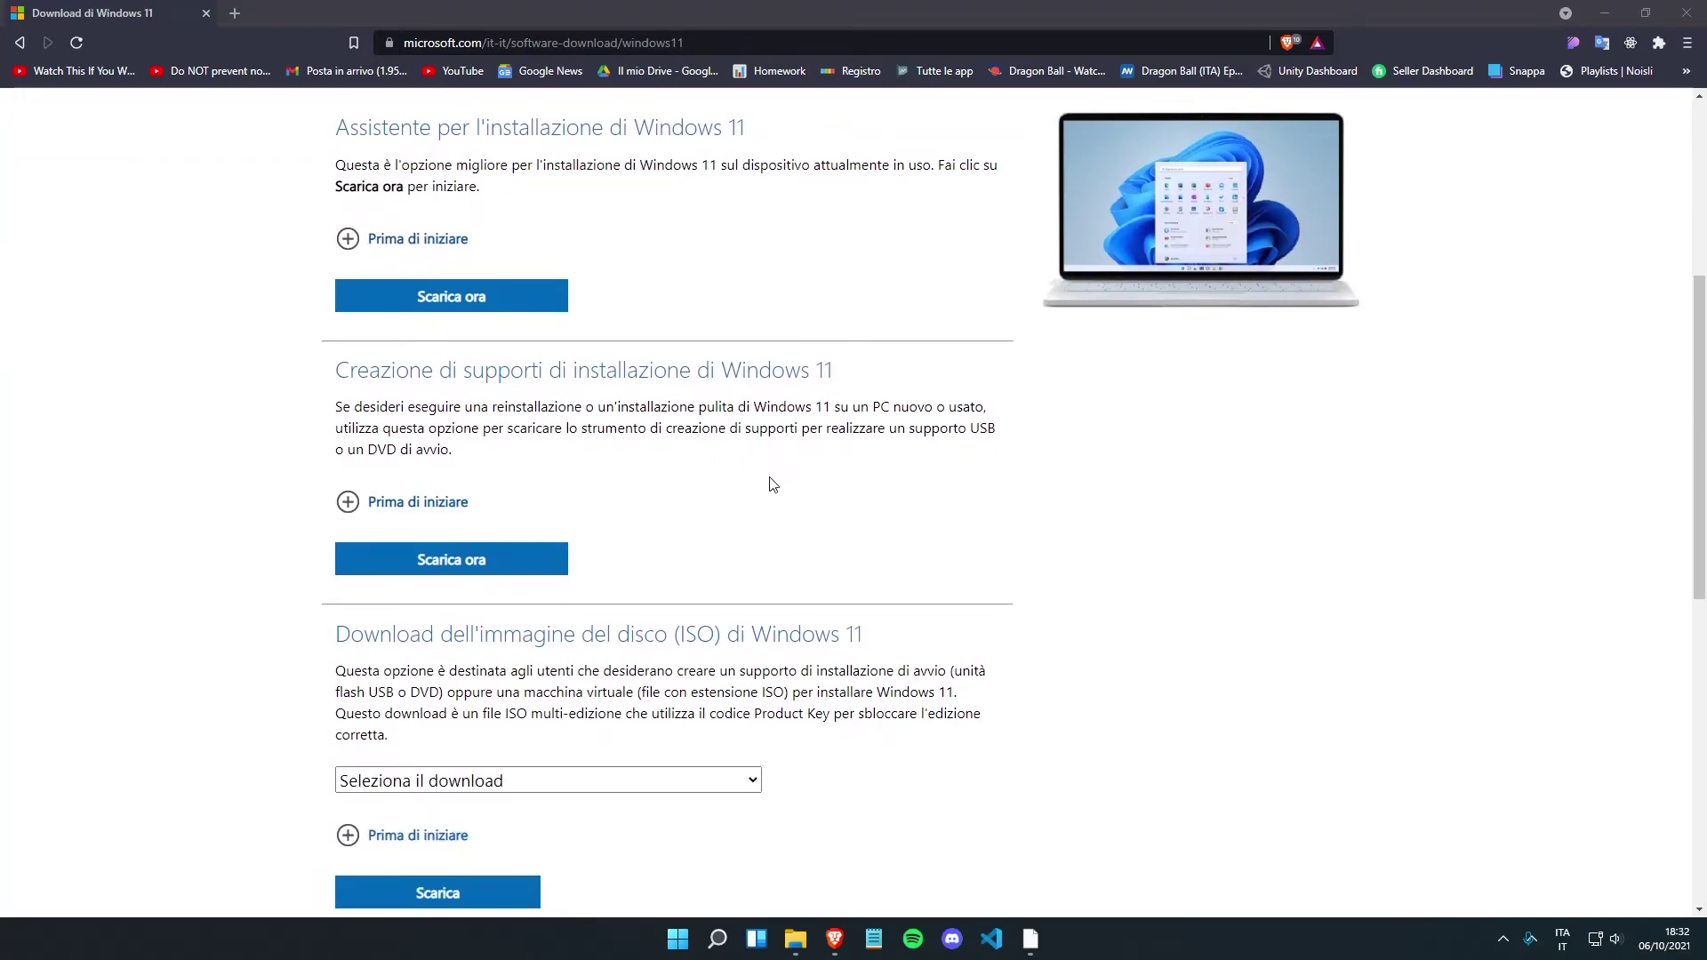
{"action": "scroll", "coordinate": [770, 485], "scroll_direction": "down", "scroll_amount": 3}
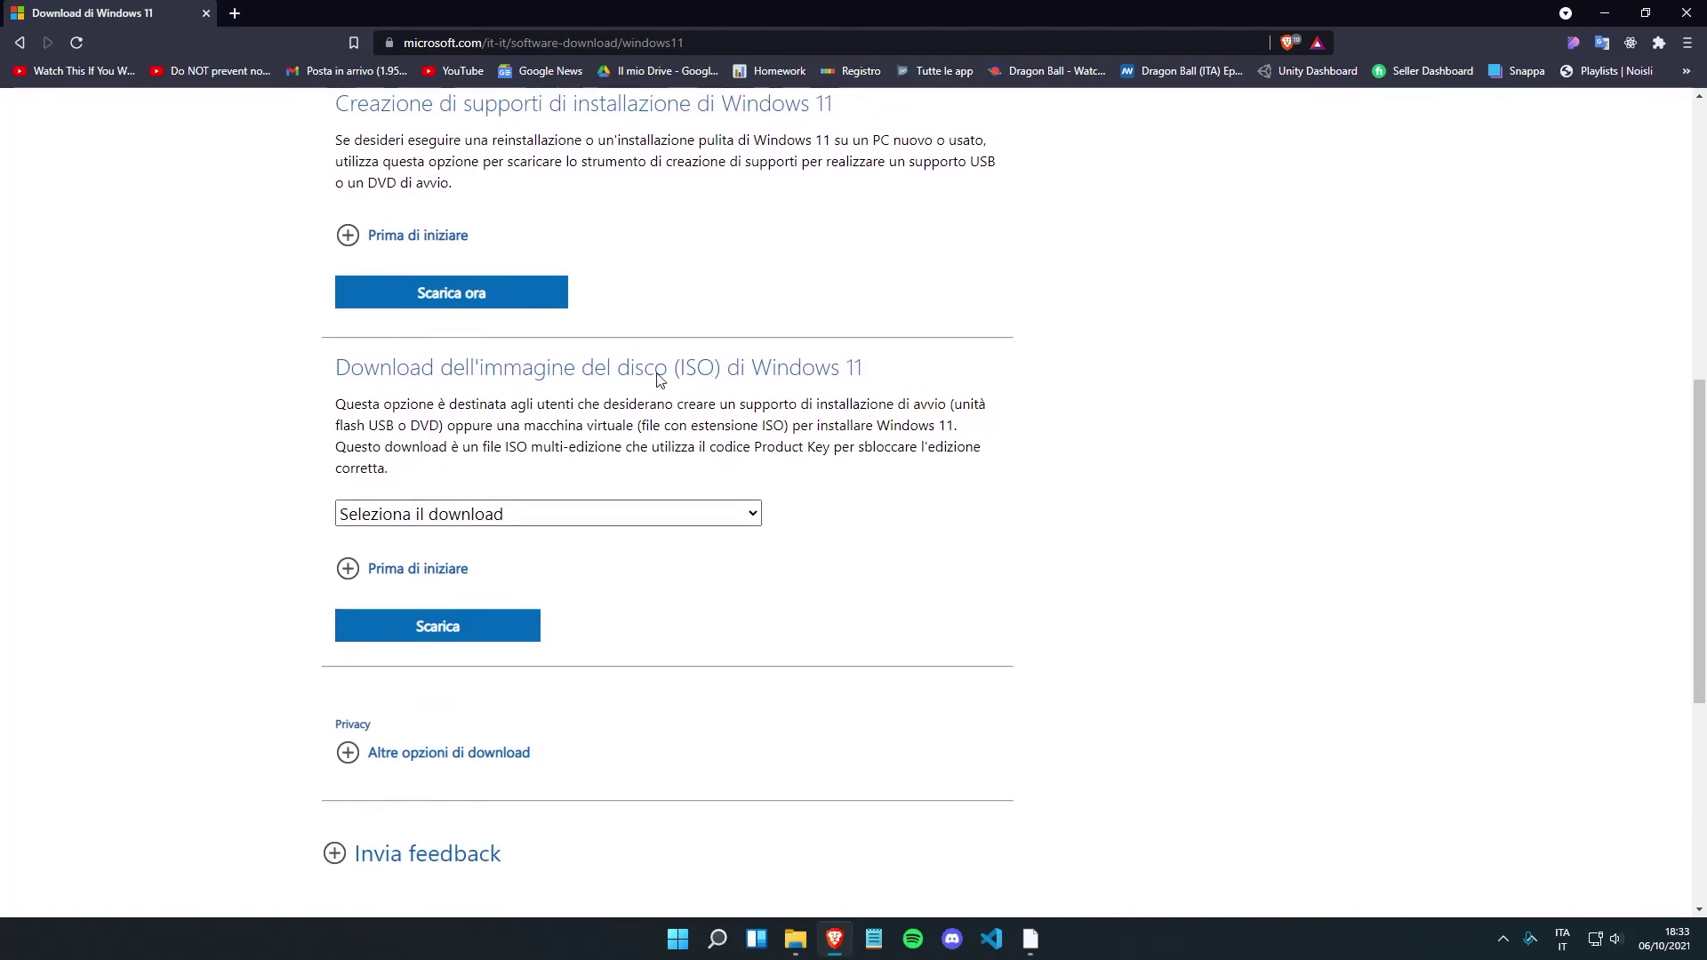
{"action": "scroll", "coordinate": [676, 391], "scroll_direction": "down", "scroll_amount": 1}
{"action": "scroll", "coordinate": [661, 332], "scroll_direction": "up", "scroll_amount": 1}
{"action": "scroll", "coordinate": [516, 426], "scroll_direction": "up", "scroll_amount": 3}
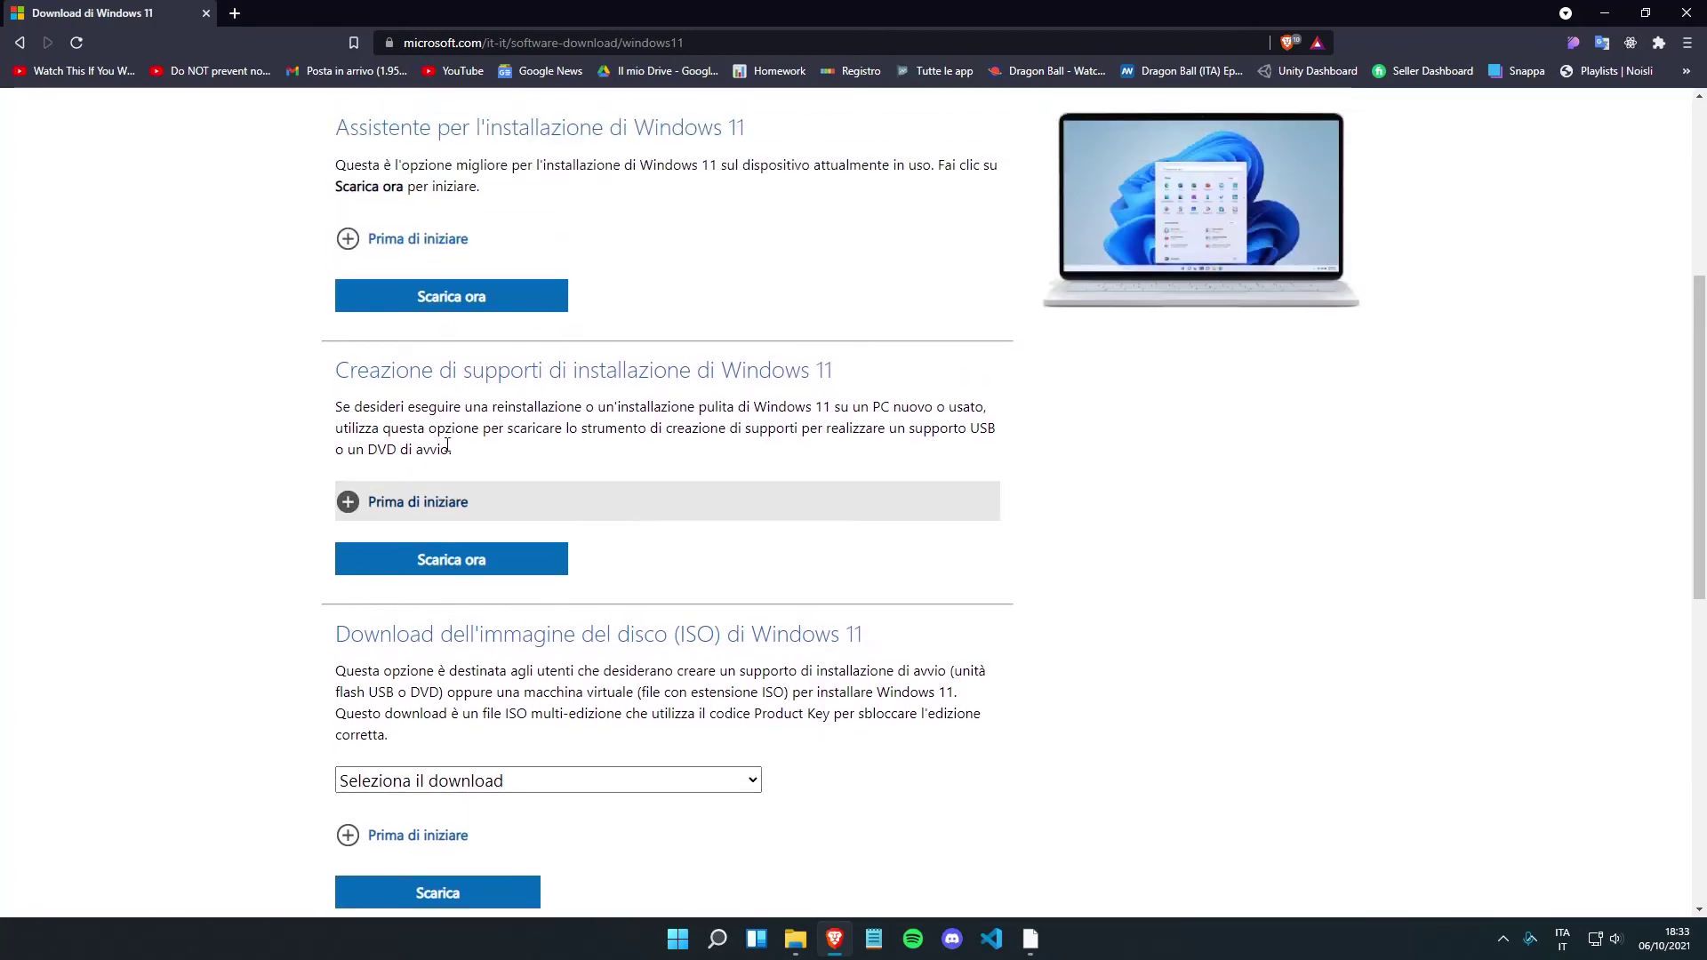
{"action": "scroll", "coordinate": [594, 670], "scroll_direction": "down", "scroll_amount": 2}
{"action": "scroll", "coordinate": [564, 563], "scroll_direction": "up", "scroll_amount": 5}
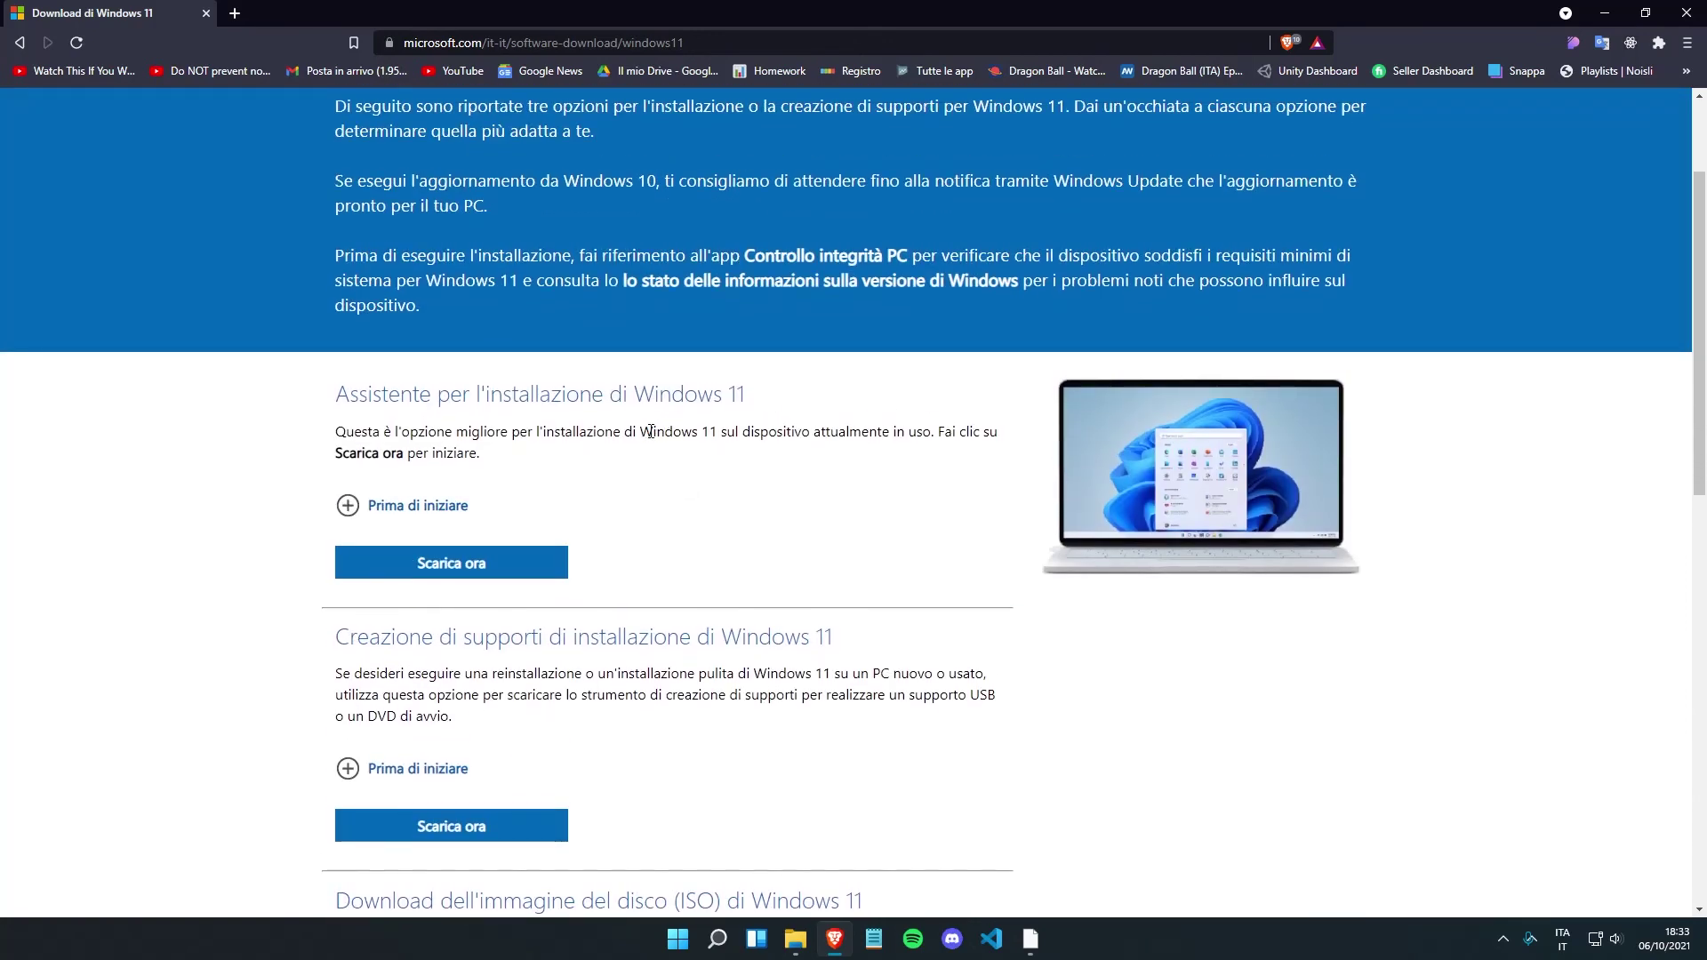
- Try to download the Windows 11 Installation Assistant, Windows11InstallationAssistant.exe, into the Download folder
{"action": "left_click", "coordinate": [526, 562]}
{"action": "left_click_drag", "start_coordinate": [357, 16], "coordinate": [622, 92]}
{"action": "scroll", "coordinate": [343, 290], "scroll_direction": "up", "scroll_amount": 3}
{"action": "left_click", "coordinate": [347, 261]}
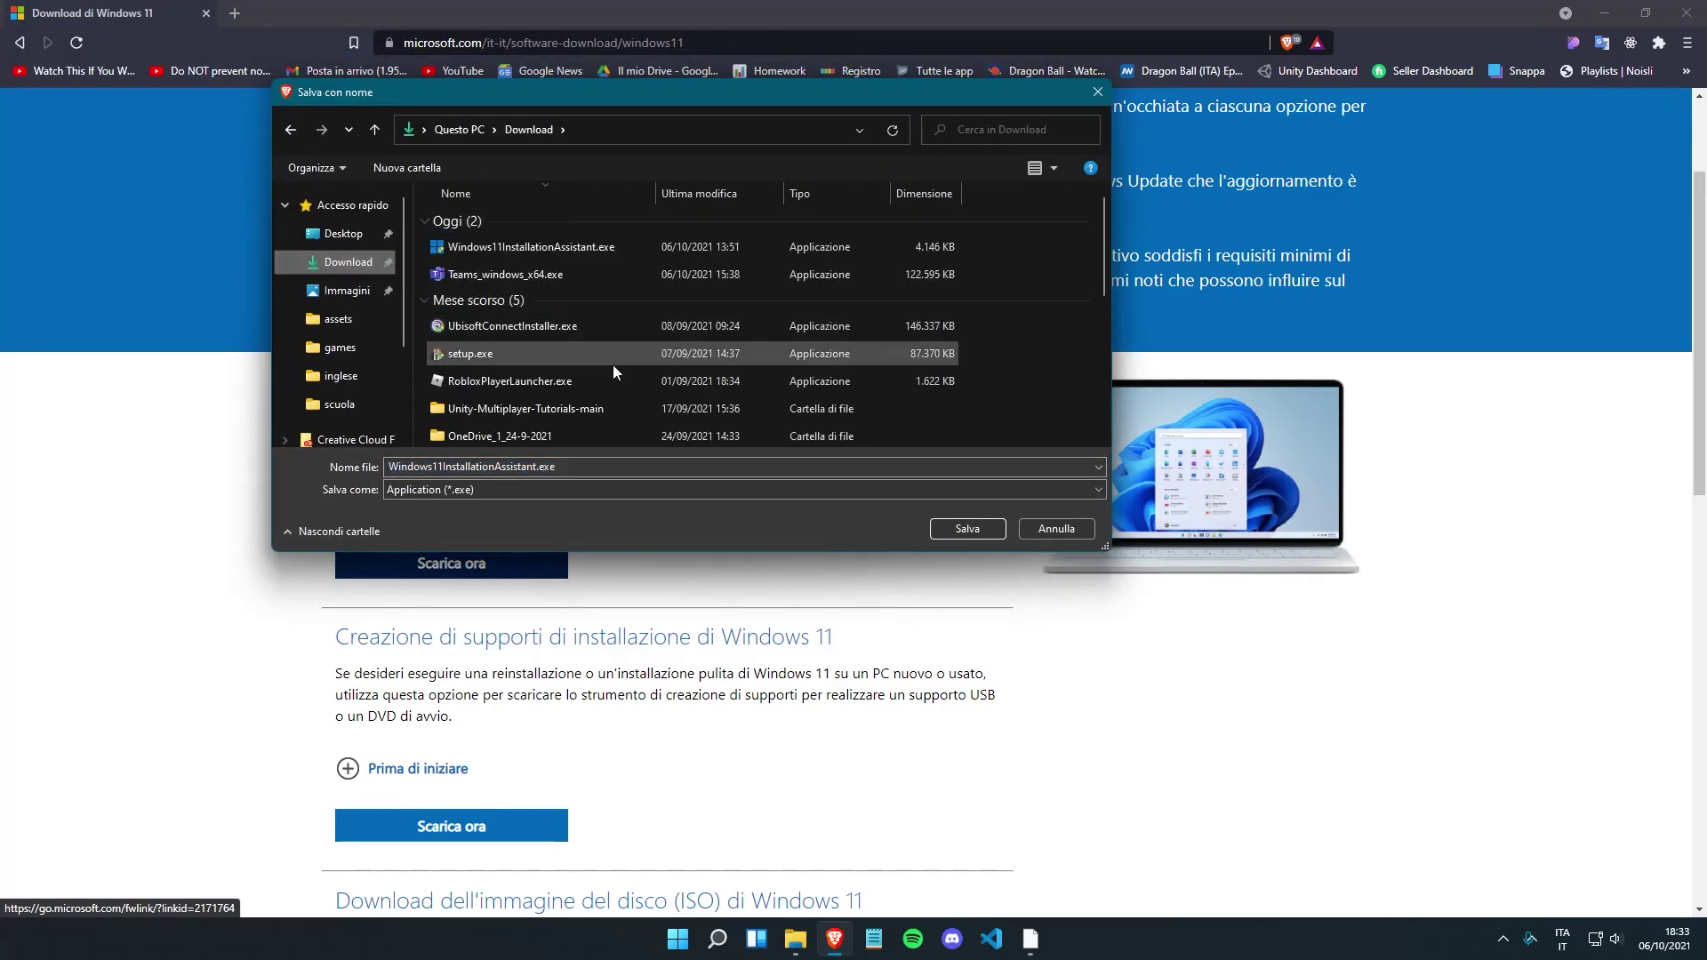
{"action": "left_click", "coordinate": [1060, 530]}
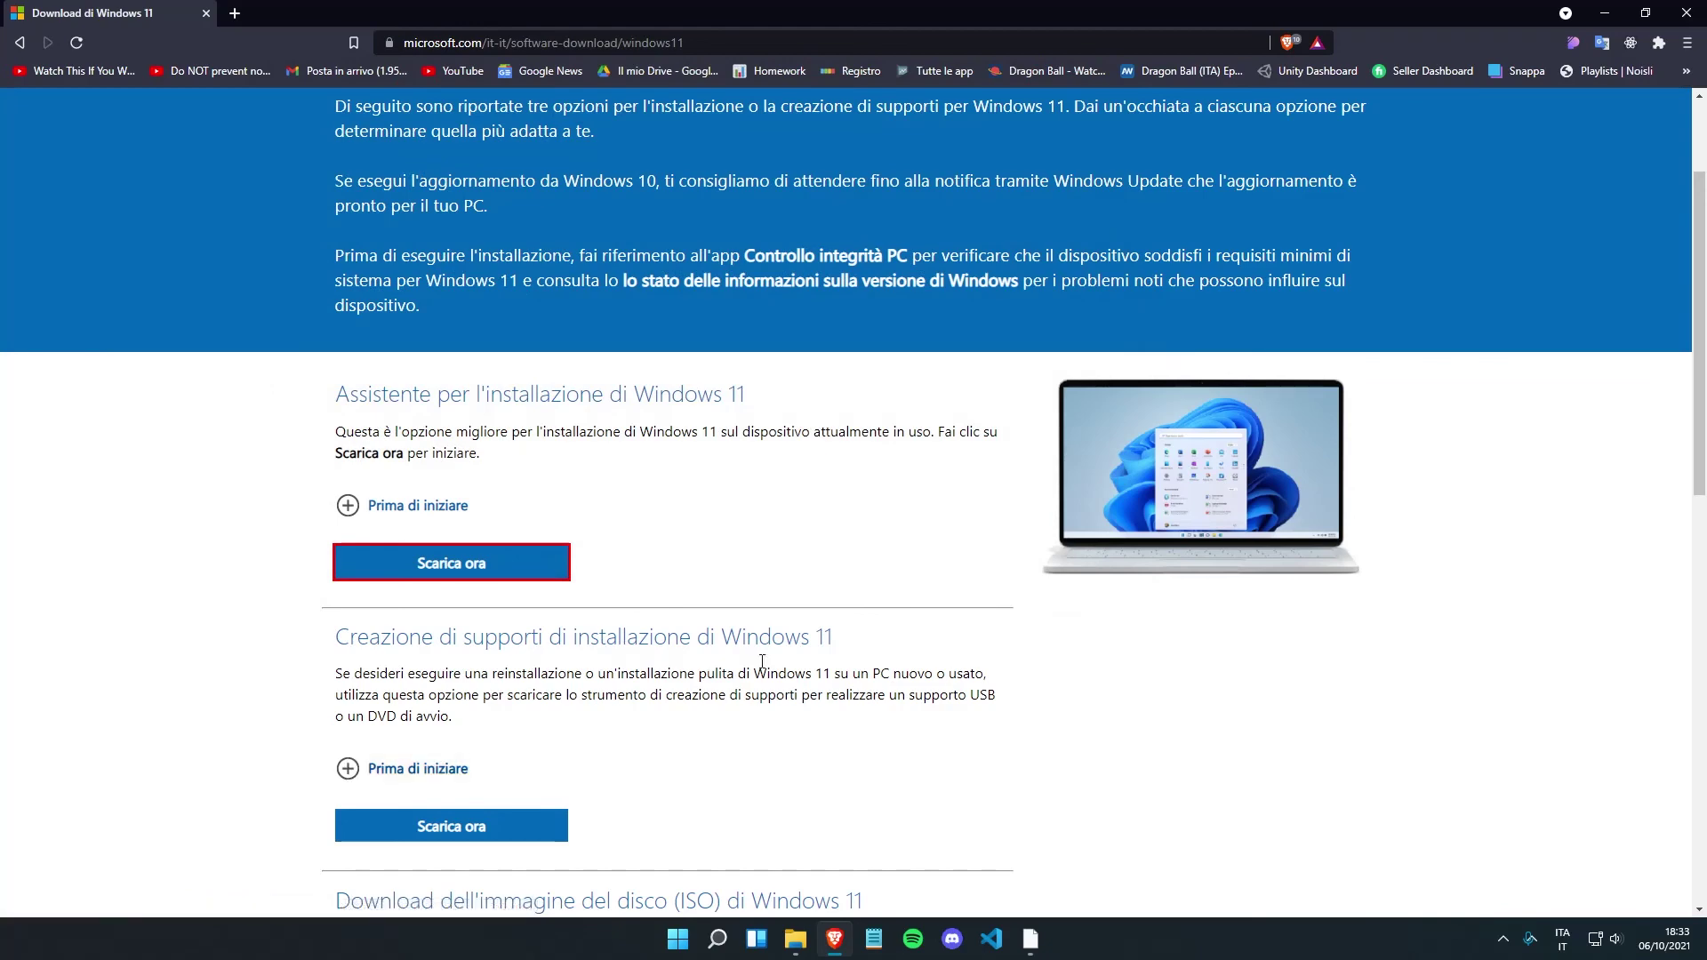
- Leave the Windows 11 download page and show the desktop
{"action": "left_click_drag", "start_coordinate": [743, 9], "coordinate": [978, 1]}
{"action": "scroll", "coordinate": [910, 652], "scroll_direction": "down", "scroll_amount": 2}
{"action": "key", "text": "super+d"}
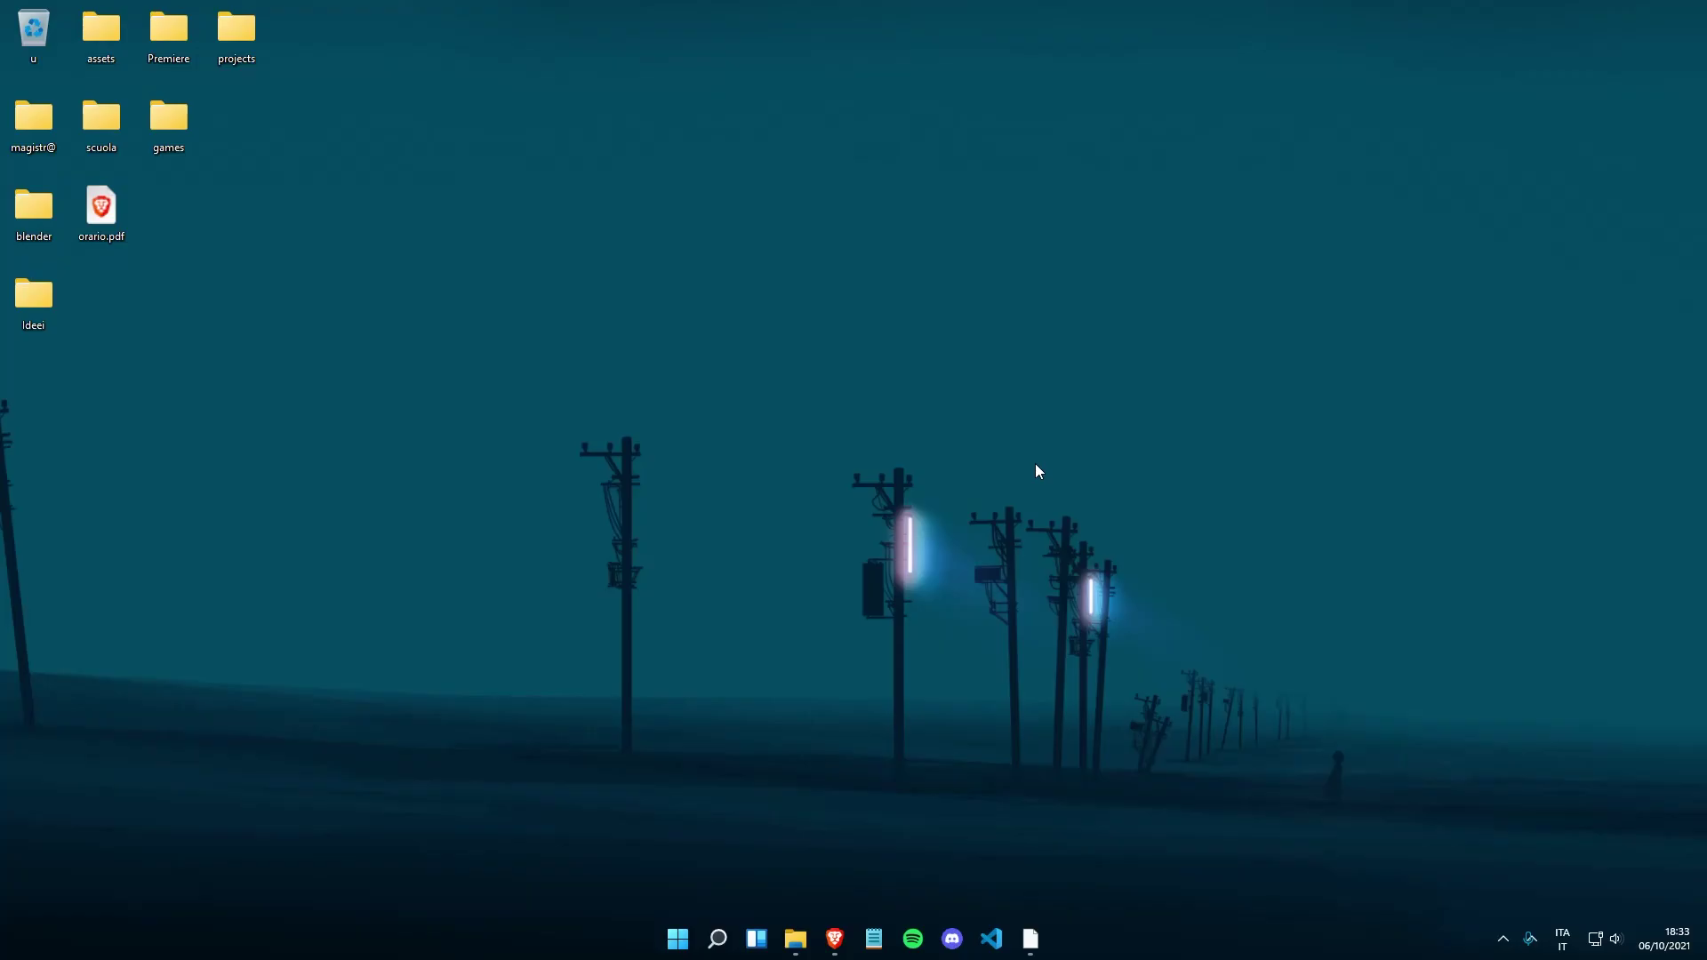